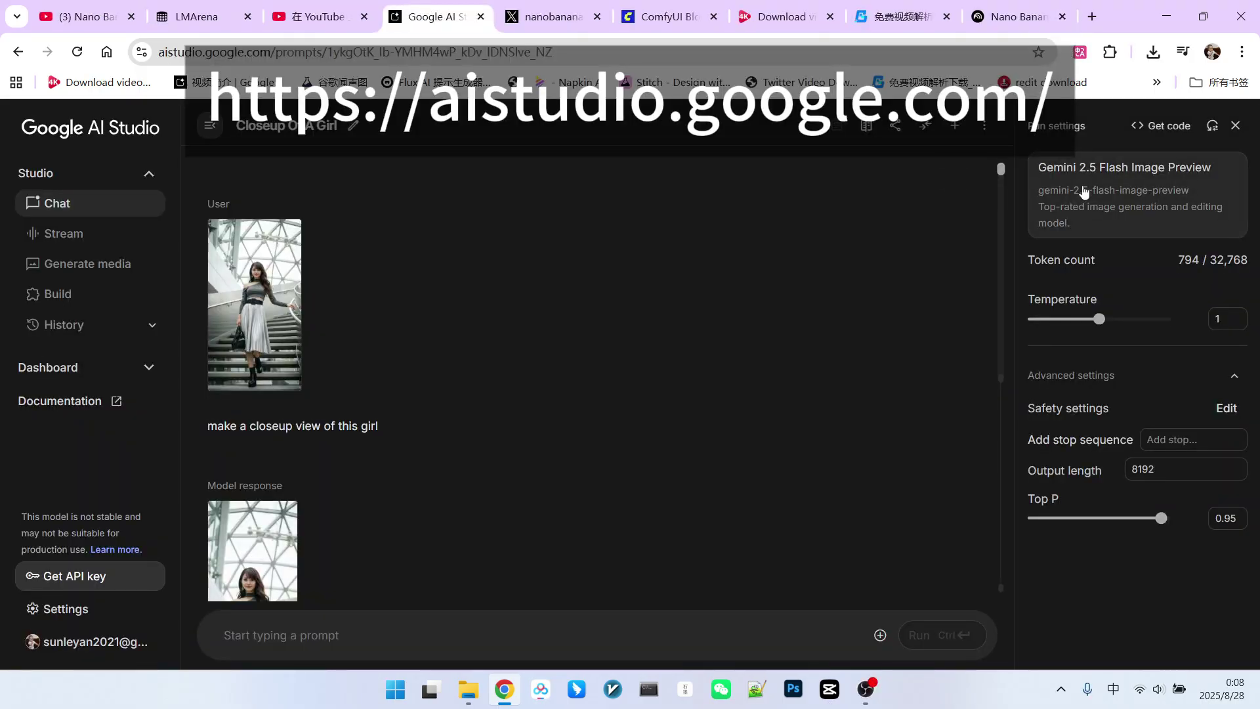
Browse the Gemini models in Run settings and keep Gemini 2.5 Flash Image Preview
{"action": "left_click", "coordinate": [1084, 192]}
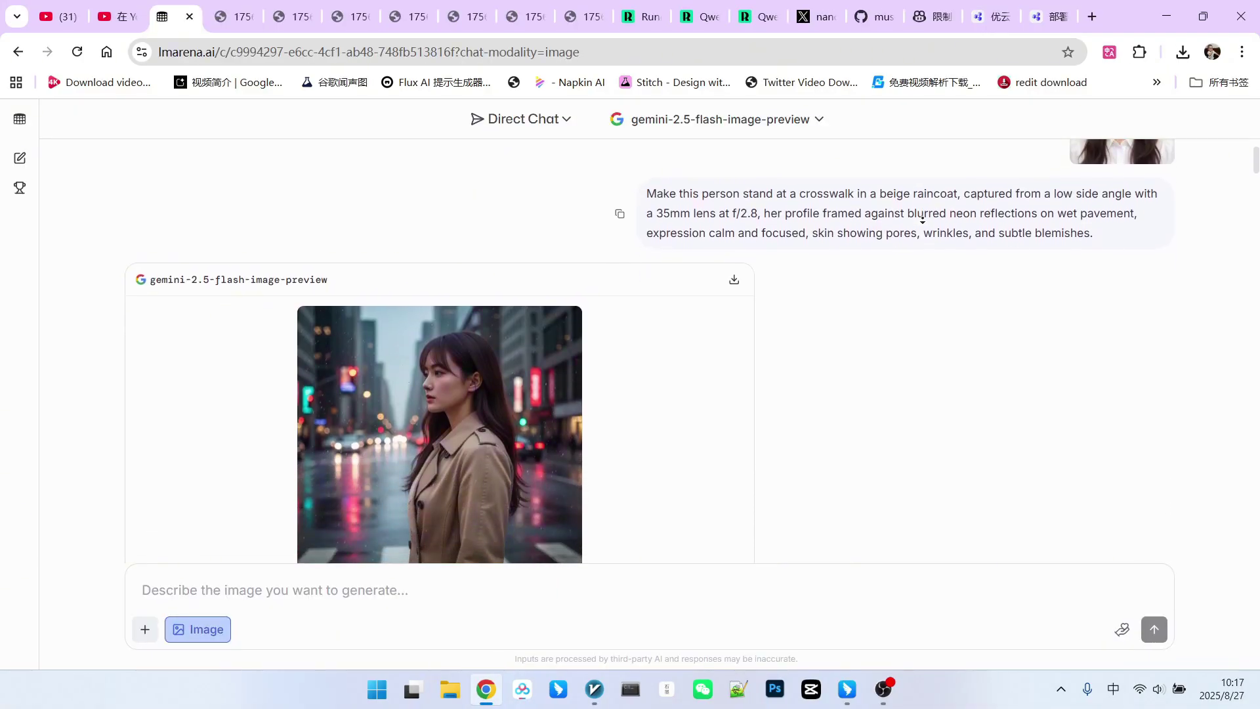
{"action": "scroll", "coordinate": [923, 219], "scroll_direction": "down", "scroll_amount": 4}
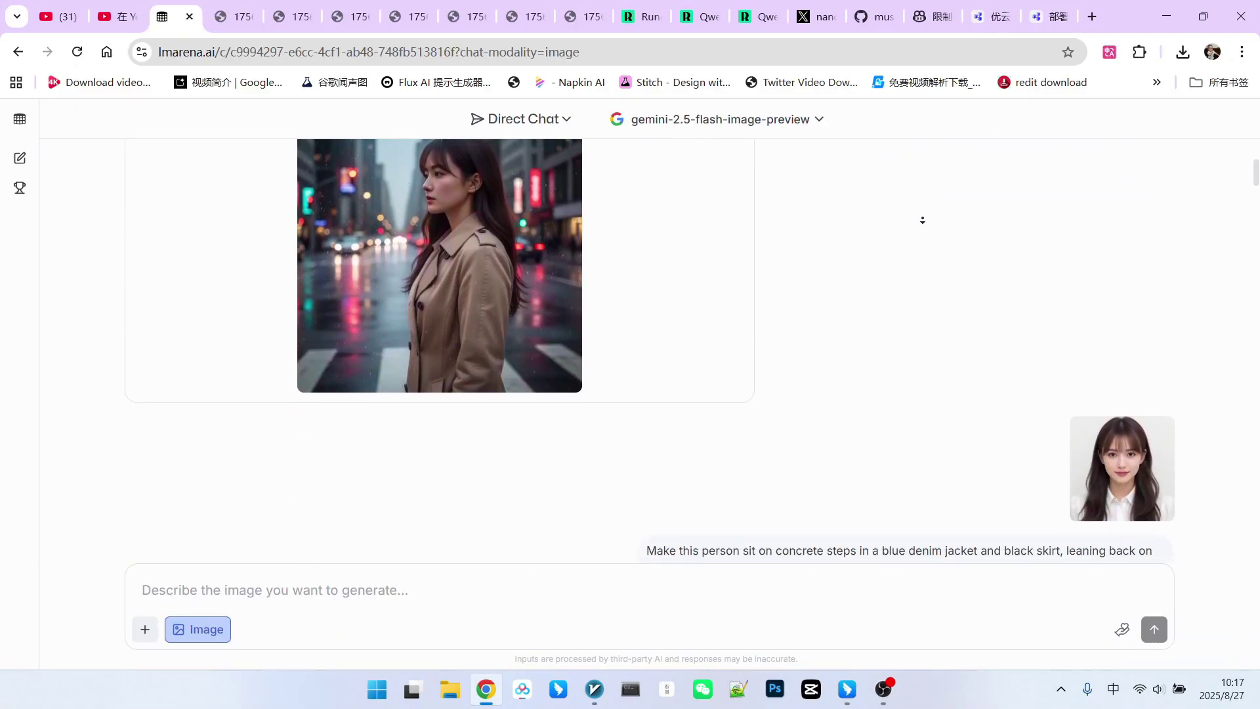
{"action": "scroll", "coordinate": [922, 219], "scroll_direction": "down", "scroll_amount": 4}
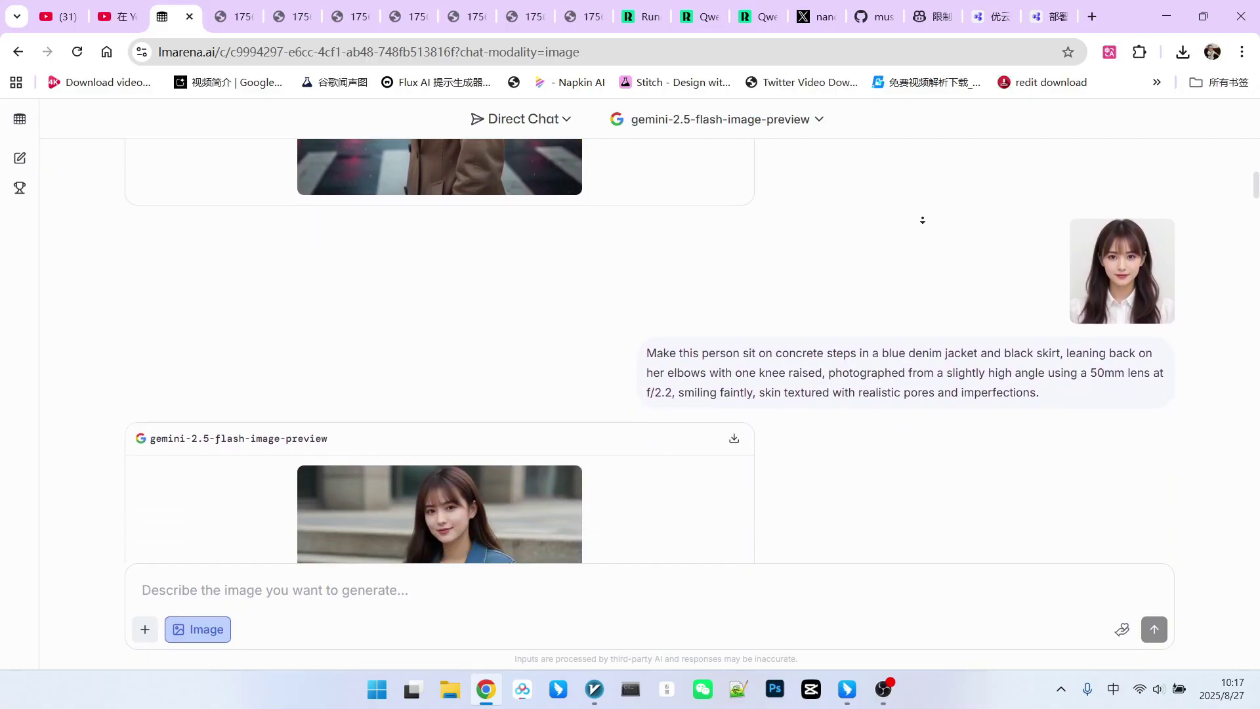
{"action": "scroll", "coordinate": [922, 219], "scroll_direction": "down", "scroll_amount": 4}
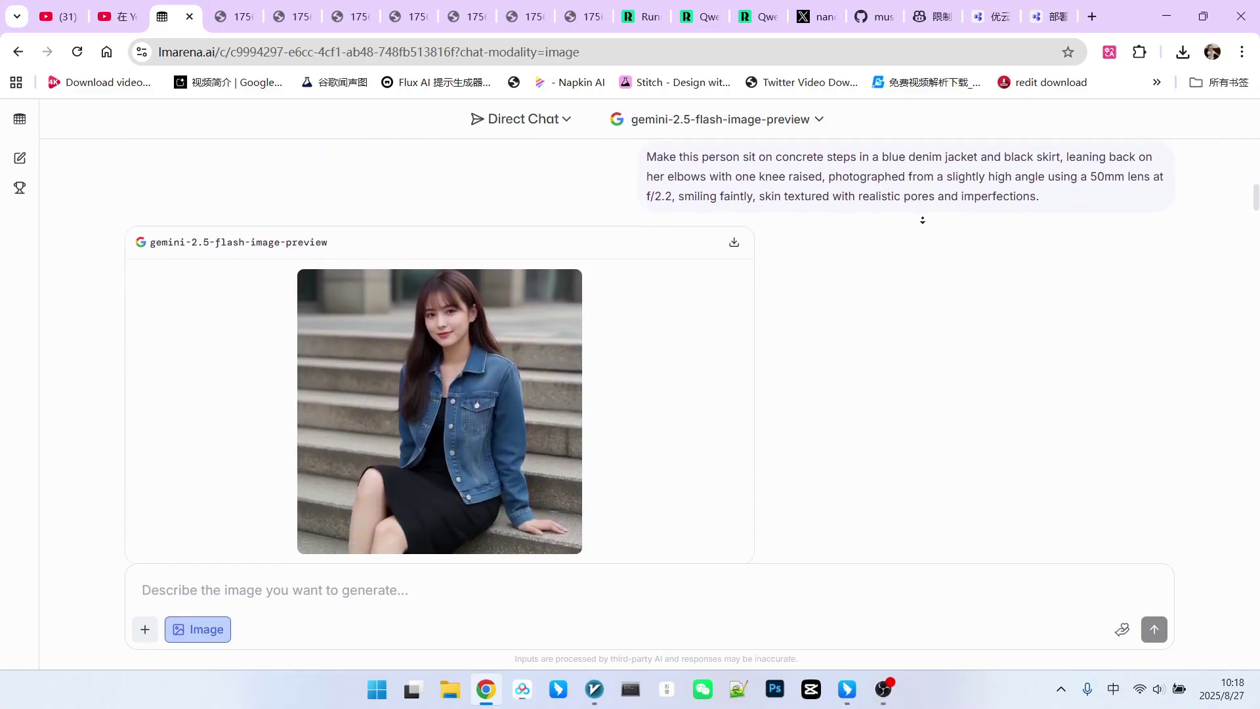
{"action": "scroll", "coordinate": [922, 219], "scroll_direction": "down", "scroll_amount": 4}
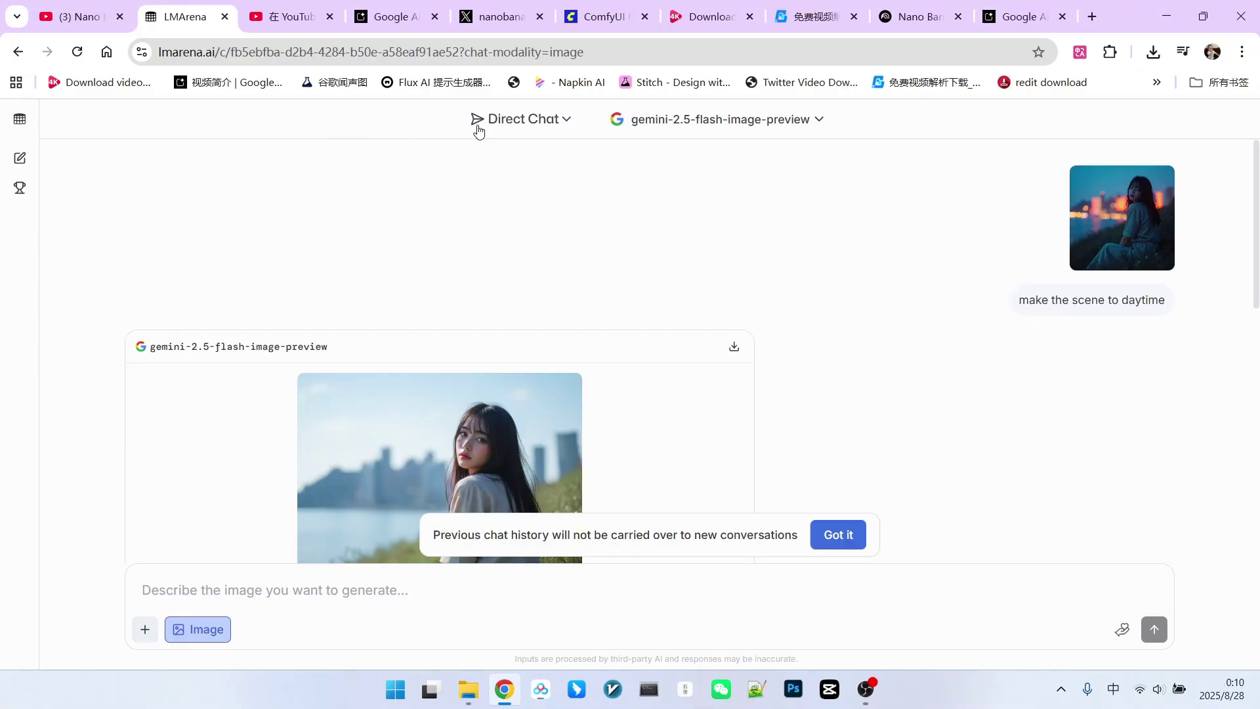
{"action": "left_click", "coordinate": [731, 120]}
{"action": "left_click", "coordinate": [610, 209]}
{"action": "scroll", "coordinate": [883, 275], "scroll_direction": "down", "scroll_amount": 3}
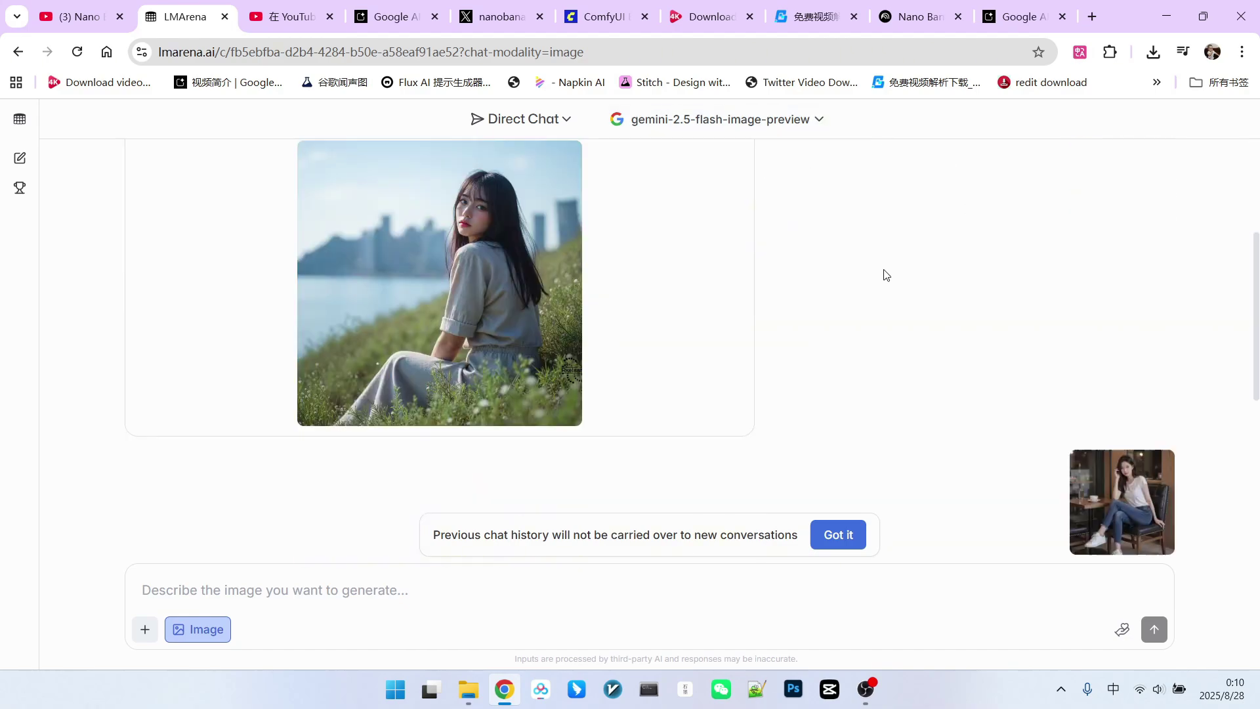
{"action": "scroll", "coordinate": [884, 275], "scroll_direction": "down", "scroll_amount": 2}
{"action": "scroll", "coordinate": [908, 232], "scroll_direction": "up", "scroll_amount": 5}
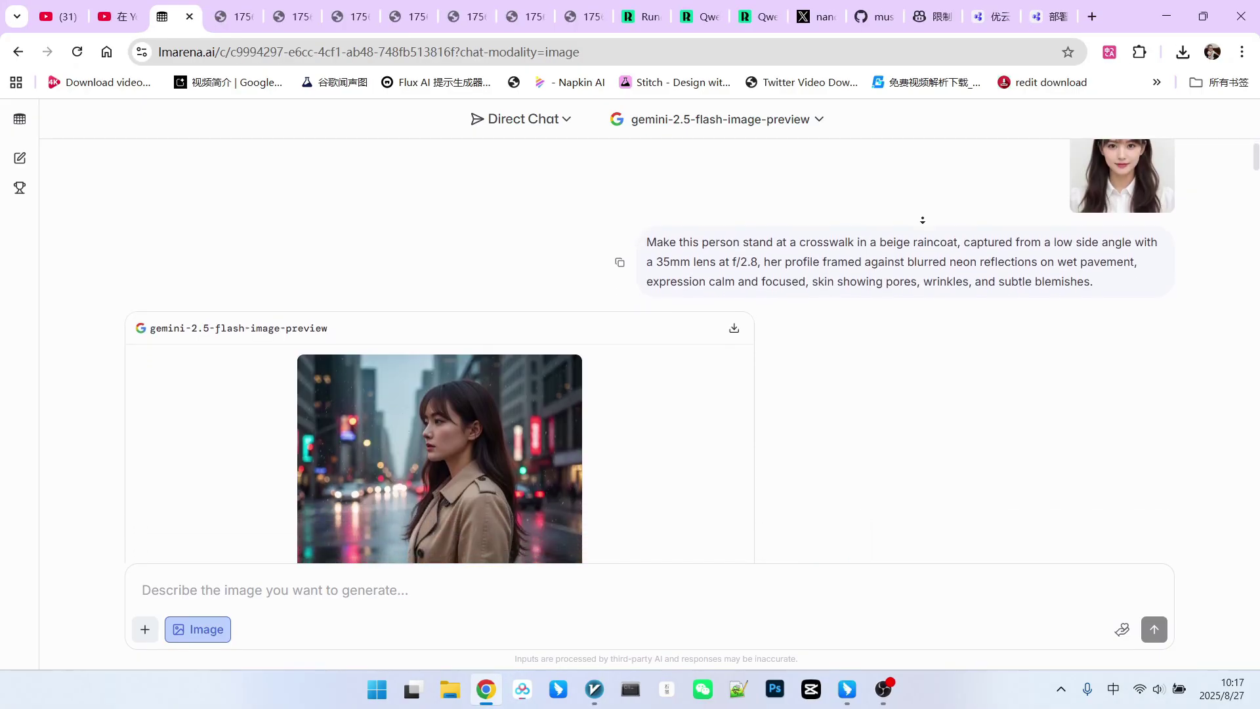
{"action": "scroll", "coordinate": [922, 219], "scroll_direction": "down", "scroll_amount": 4}
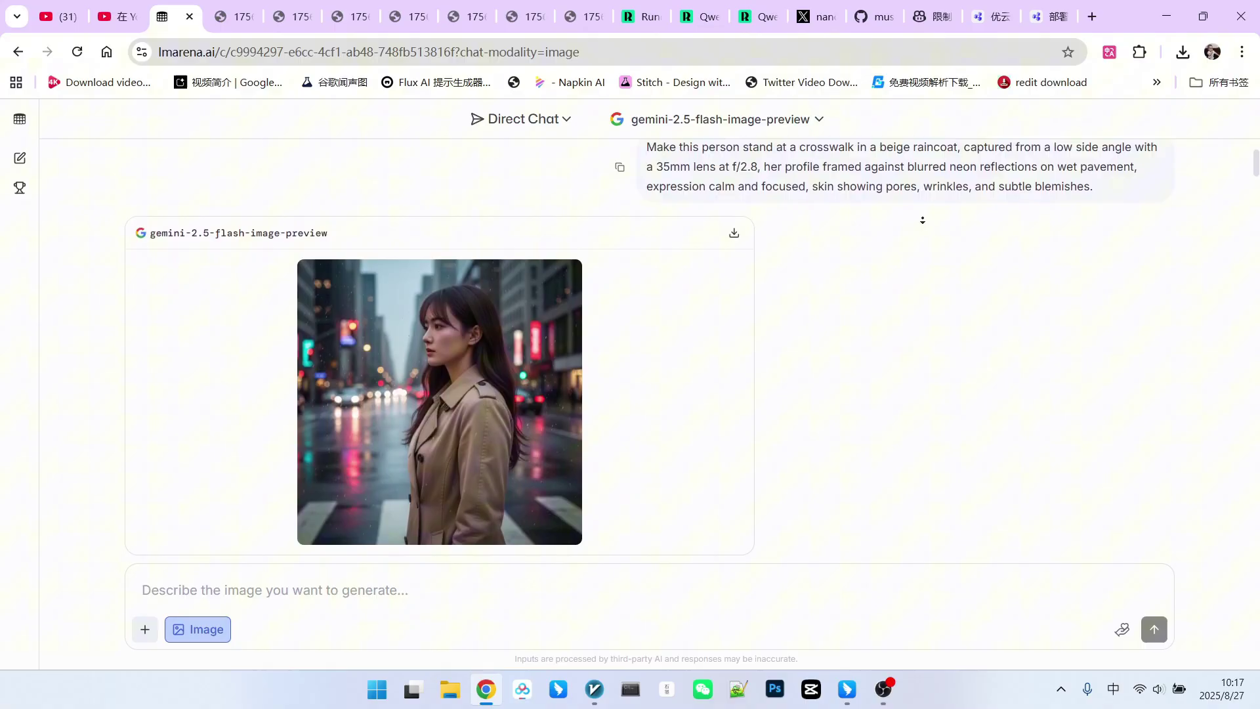
{"action": "scroll", "coordinate": [923, 220], "scroll_direction": "down", "scroll_amount": 1}
{"action": "scroll", "coordinate": [923, 220], "scroll_direction": "down", "scroll_amount": 1}
{"action": "scroll", "coordinate": [922, 219], "scroll_direction": "down", "scroll_amount": 1}
{"action": "scroll", "coordinate": [922, 220], "scroll_direction": "down", "scroll_amount": 1}
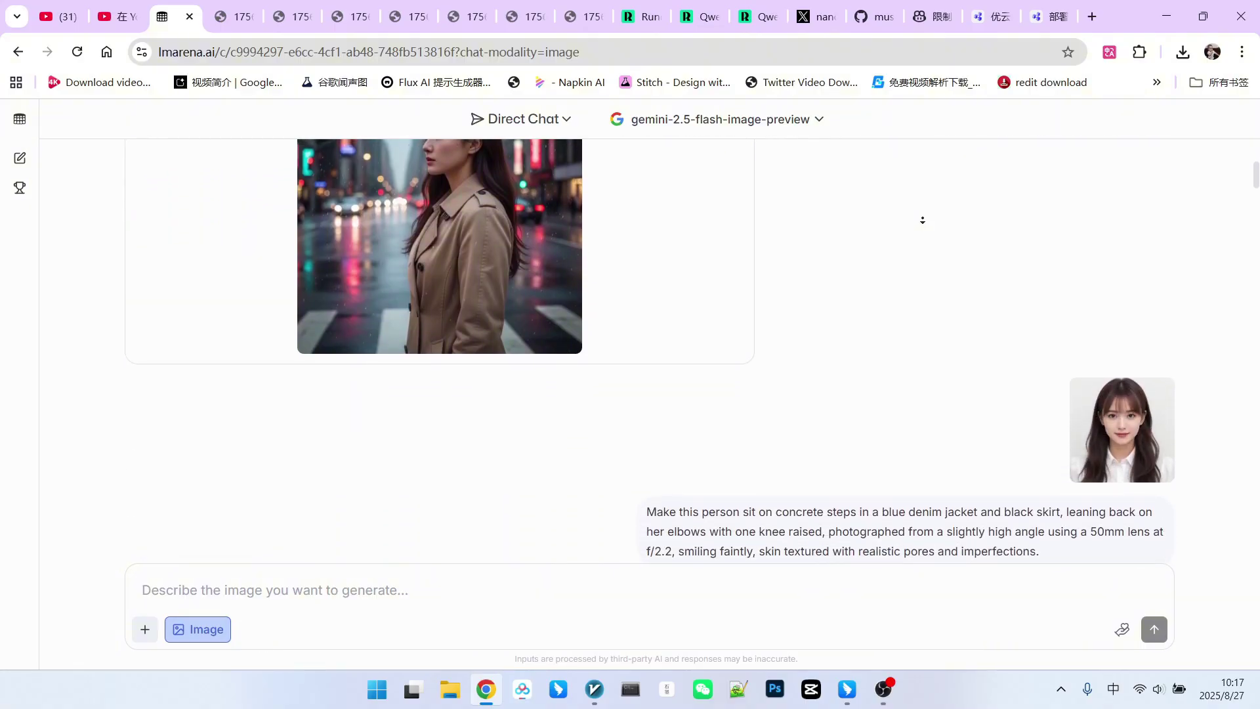
{"action": "scroll", "coordinate": [922, 219], "scroll_direction": "down", "scroll_amount": 1}
{"action": "scroll", "coordinate": [922, 219], "scroll_direction": "down", "scroll_amount": 1}
{"action": "scroll", "coordinate": [923, 219], "scroll_direction": "down", "scroll_amount": 1}
{"action": "scroll", "coordinate": [922, 219], "scroll_direction": "down", "scroll_amount": 1}
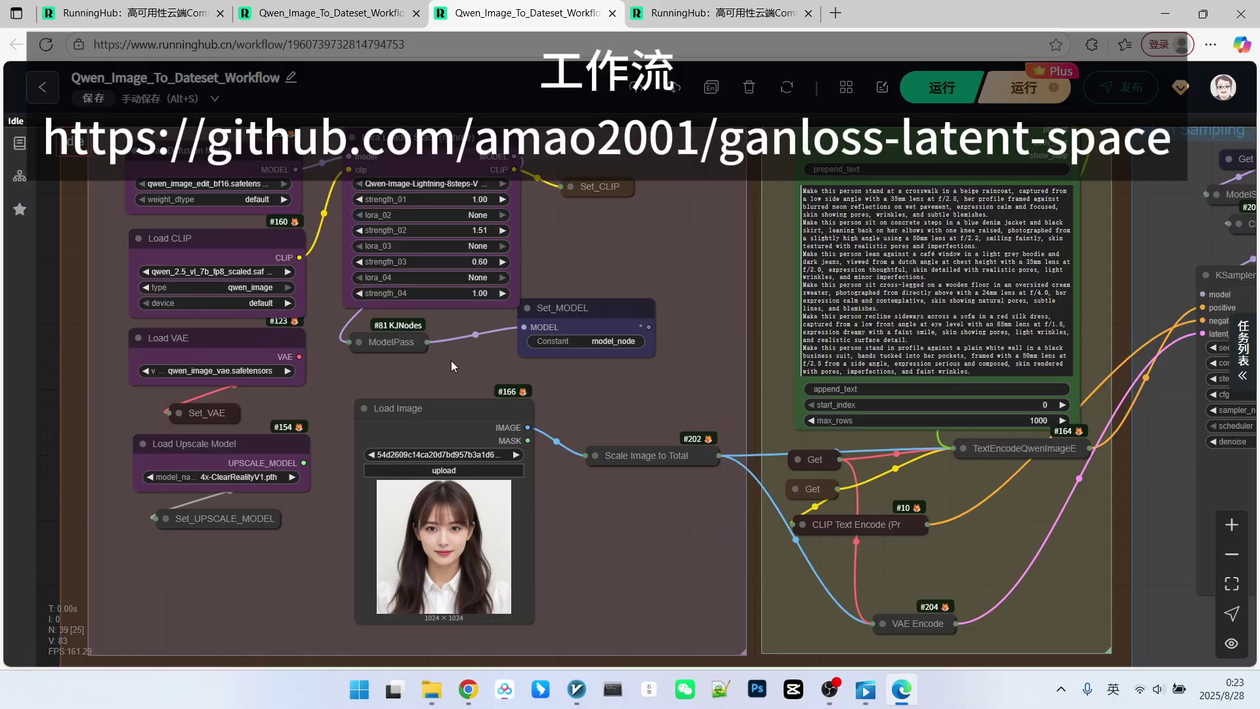
{"action": "left_click_drag", "start_coordinate": [628, 248], "coordinate": [607, 256]}
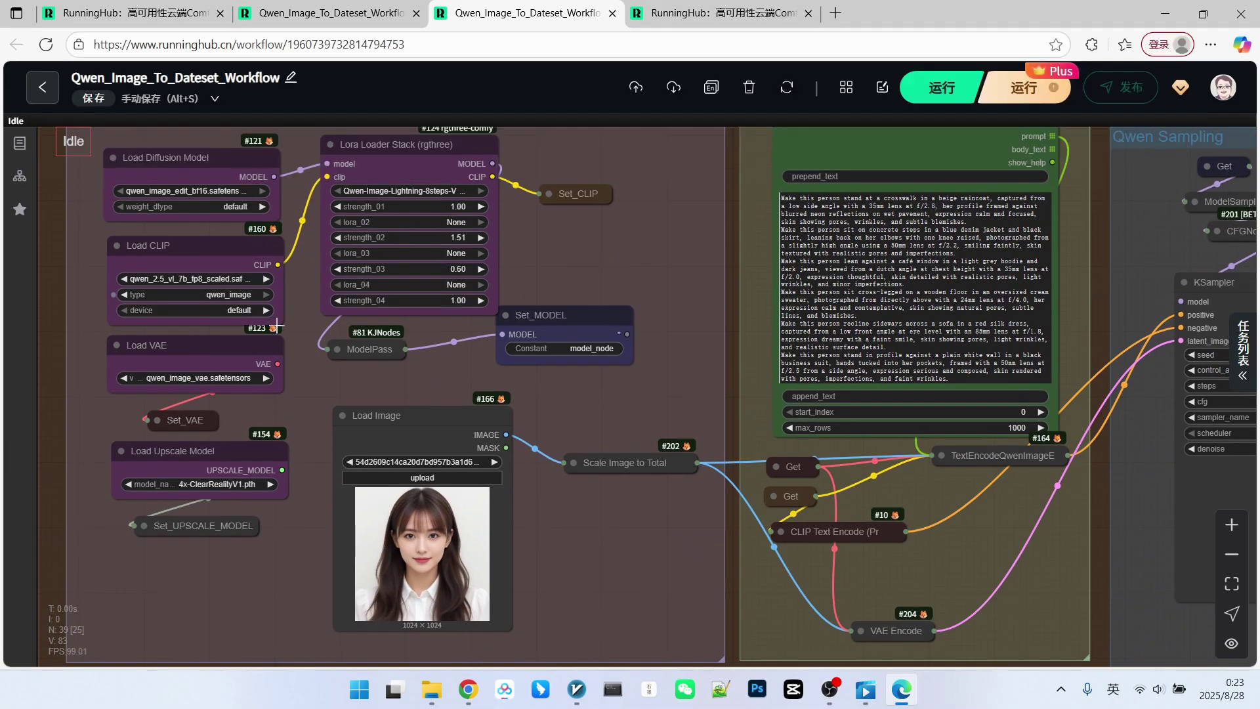
{"action": "scroll", "coordinate": [655, 242], "scroll_direction": "up", "scroll_amount": 3}
{"action": "scroll", "coordinate": [654, 242], "scroll_direction": "up", "scroll_amount": 3}
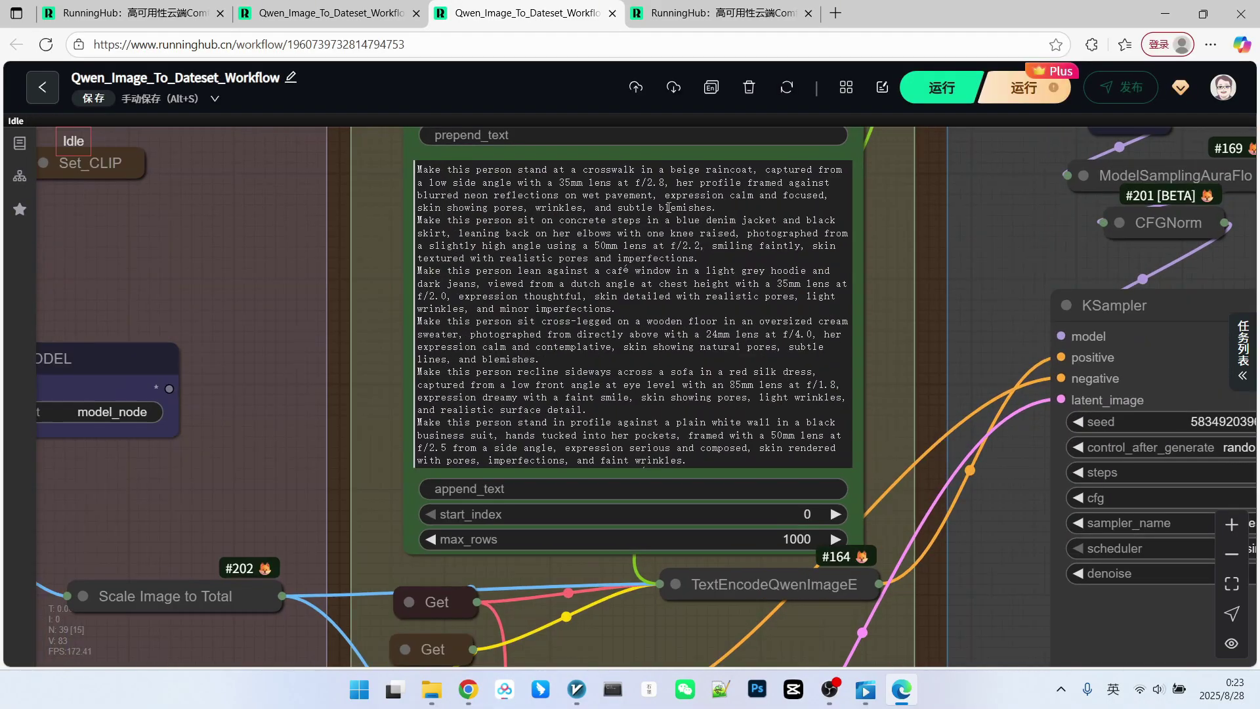
{"action": "scroll", "coordinate": [680, 265], "scroll_direction": "down", "scroll_amount": 3}
{"action": "scroll", "coordinate": [679, 266], "scroll_direction": "down", "scroll_amount": 3}
{"action": "scroll", "coordinate": [679, 266], "scroll_direction": "down", "scroll_amount": 3}
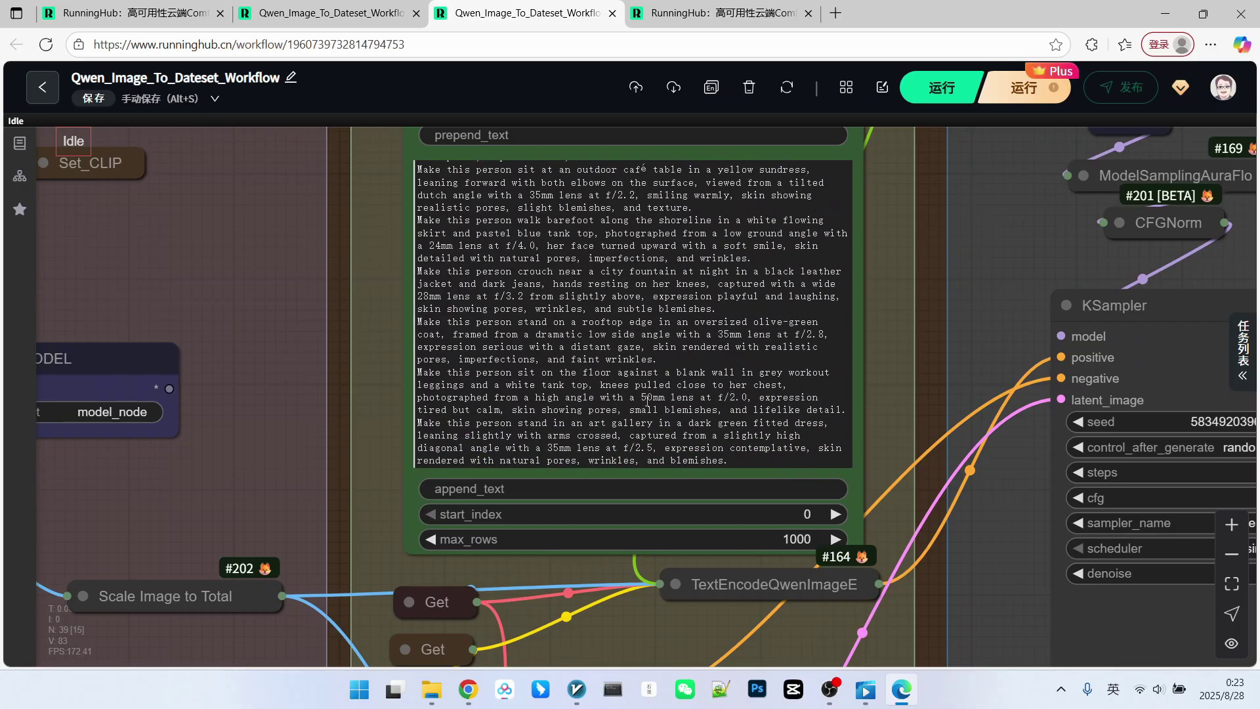
{"action": "scroll", "coordinate": [680, 325], "scroll_direction": "down", "scroll_amount": 2}
{"action": "scroll", "coordinate": [681, 330], "scroll_direction": "down", "scroll_amount": 4}
{"action": "scroll", "coordinate": [590, 324], "scroll_direction": "down", "scroll_amount": 3}
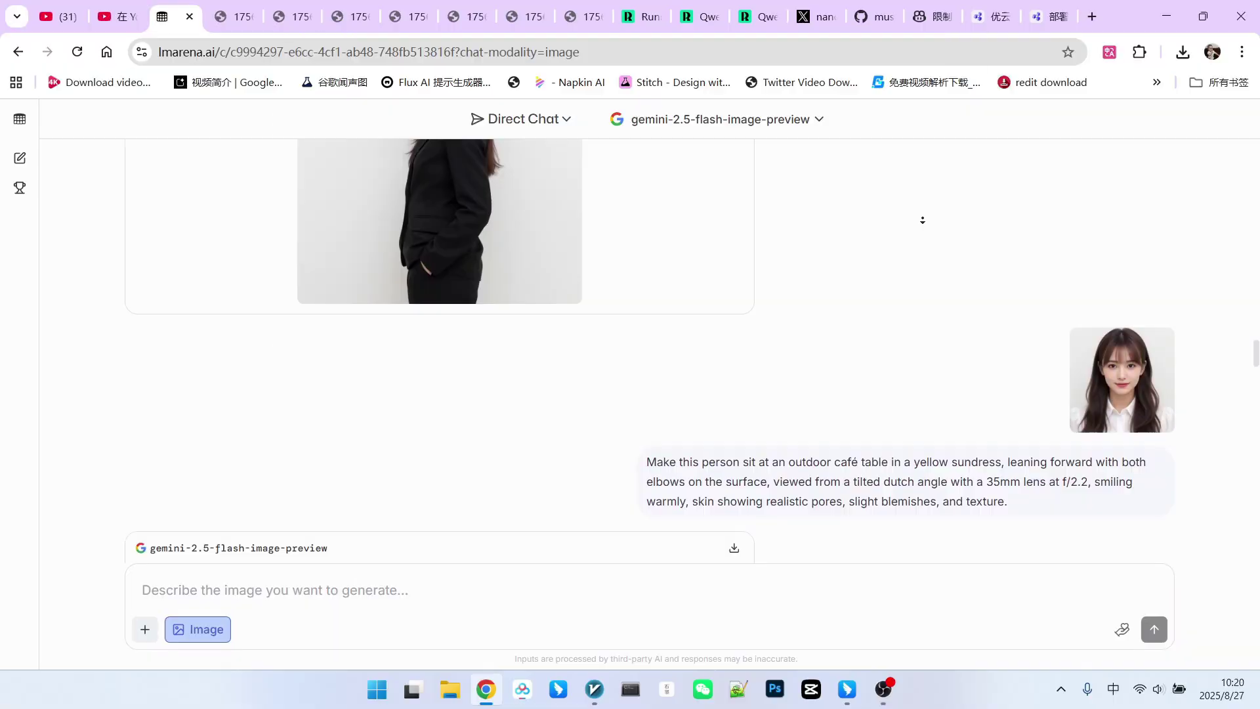
{"action": "scroll", "coordinate": [922, 219], "scroll_direction": "down", "scroll_amount": 4}
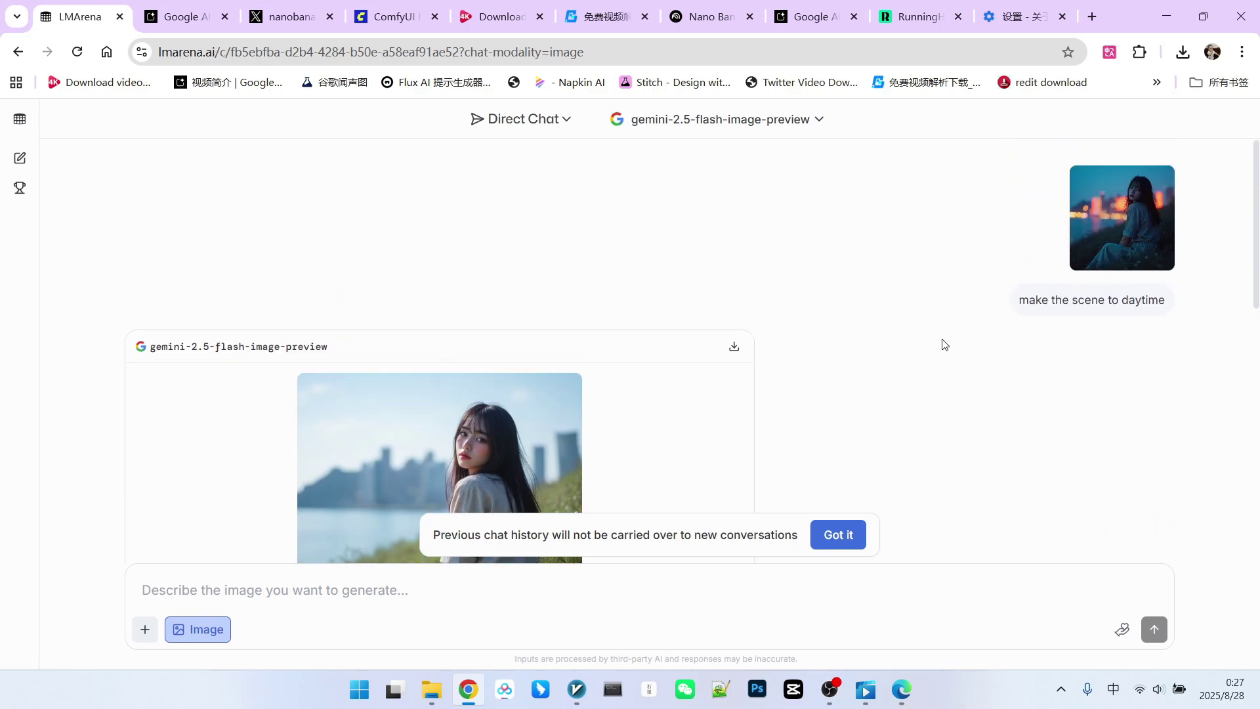
Enlarge the original night photo and the daytime result one after the other
{"action": "left_click", "coordinate": [1140, 229]}
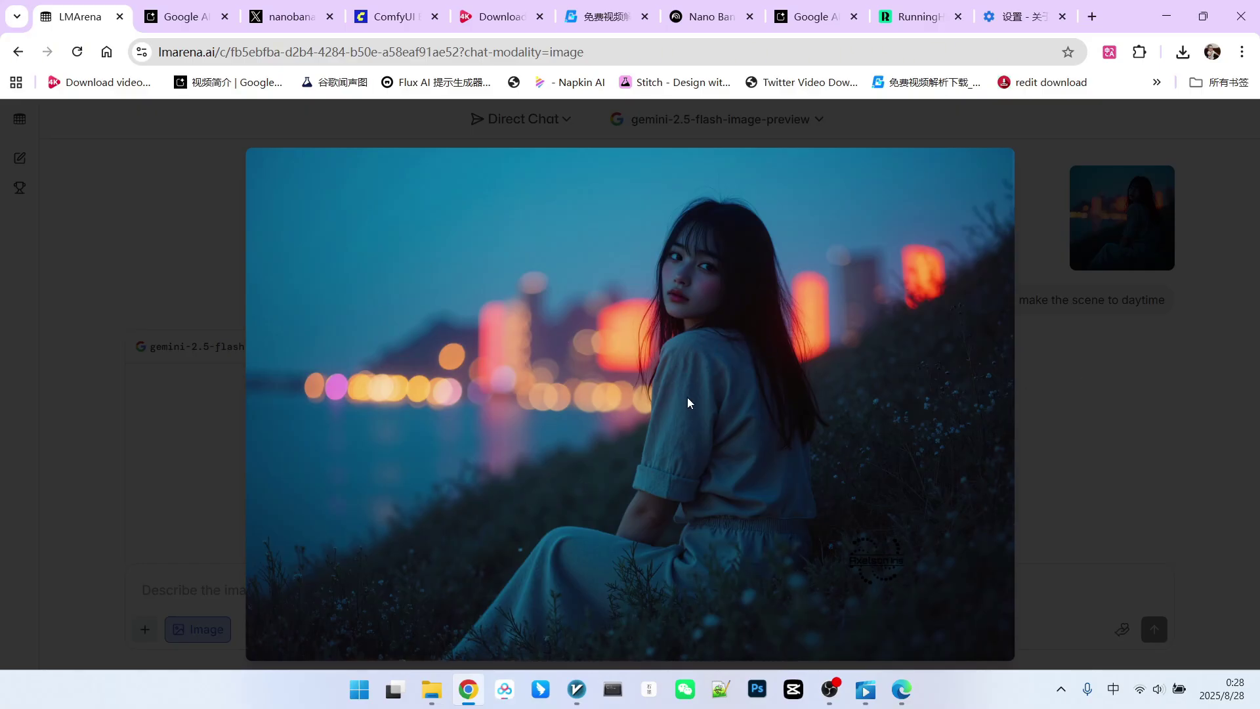
{"action": "left_click", "coordinate": [1098, 384]}
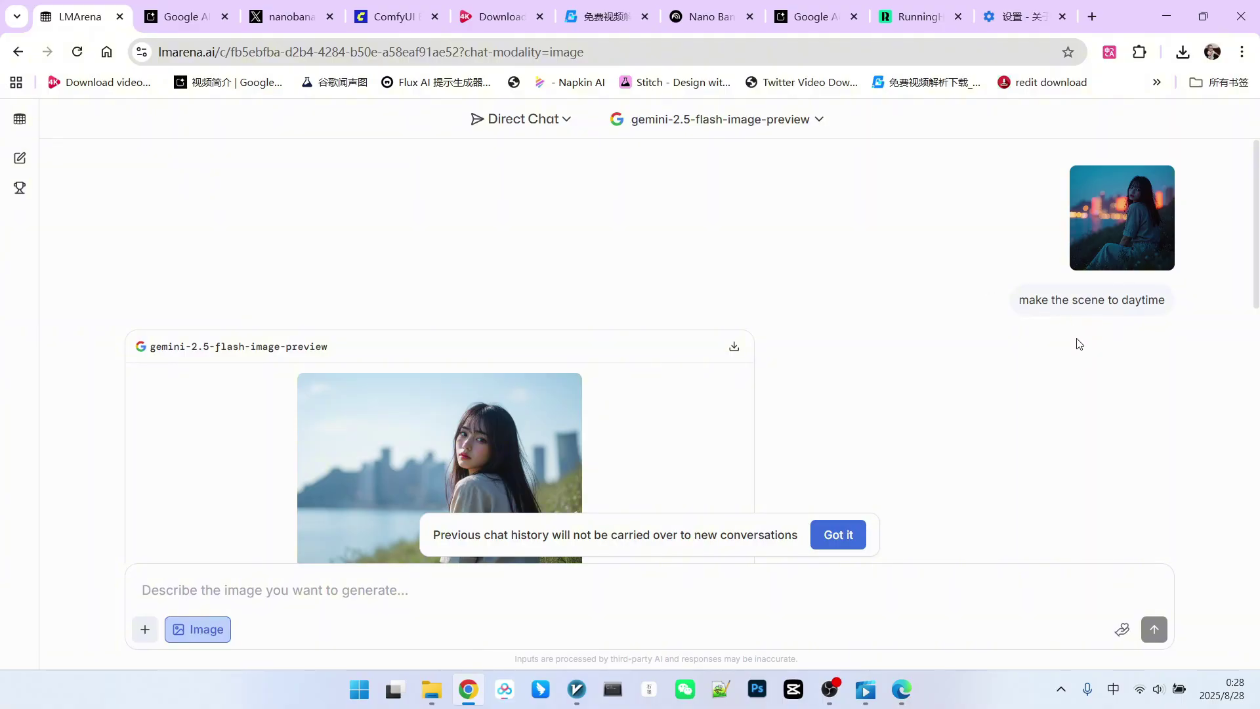
{"action": "scroll", "coordinate": [894, 293], "scroll_direction": "down", "scroll_amount": 3}
{"action": "scroll", "coordinate": [880, 287], "scroll_direction": "down", "scroll_amount": 1}
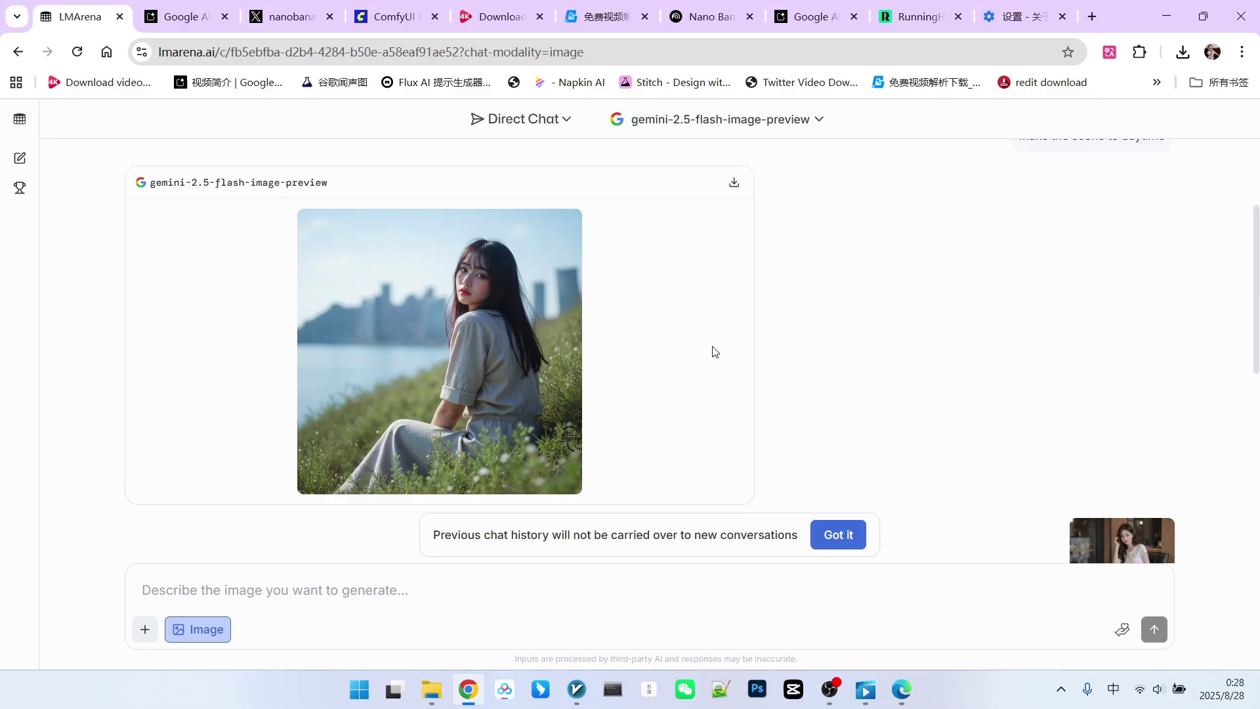
{"action": "left_click", "coordinate": [501, 305]}
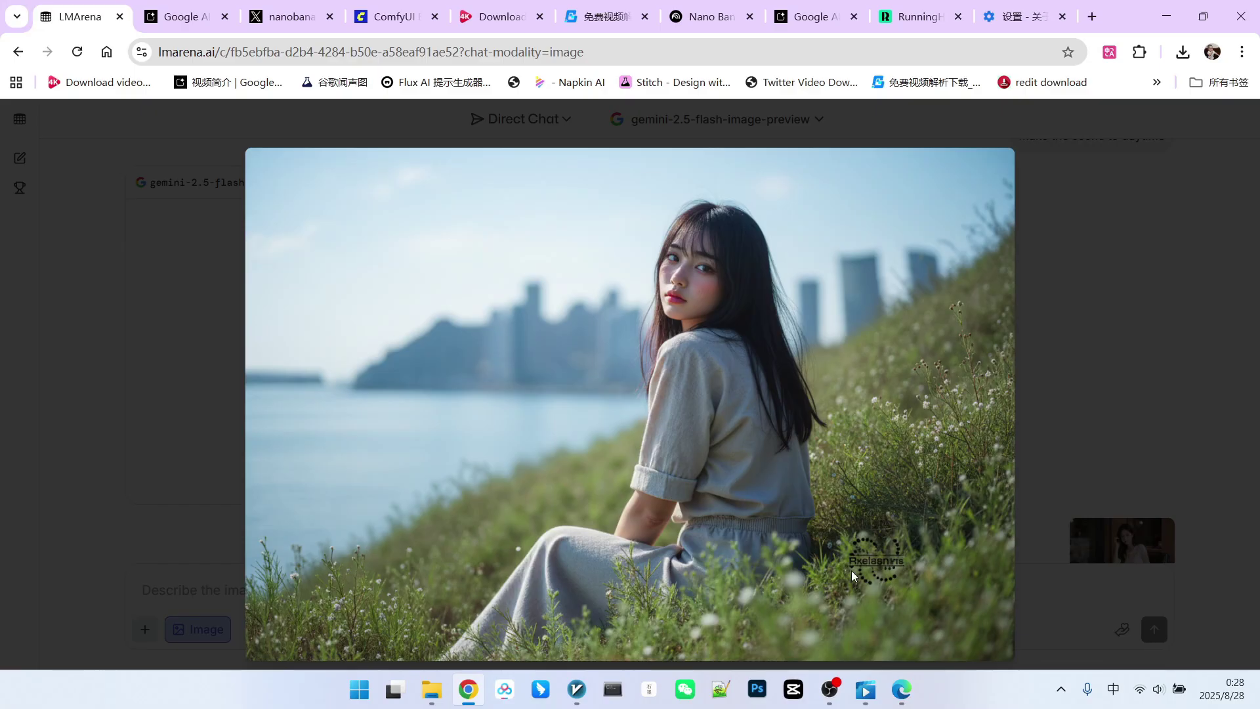
{"action": "left_click", "coordinate": [1037, 359]}
{"action": "scroll", "coordinate": [1018, 276], "scroll_direction": "up", "scroll_amount": 5}
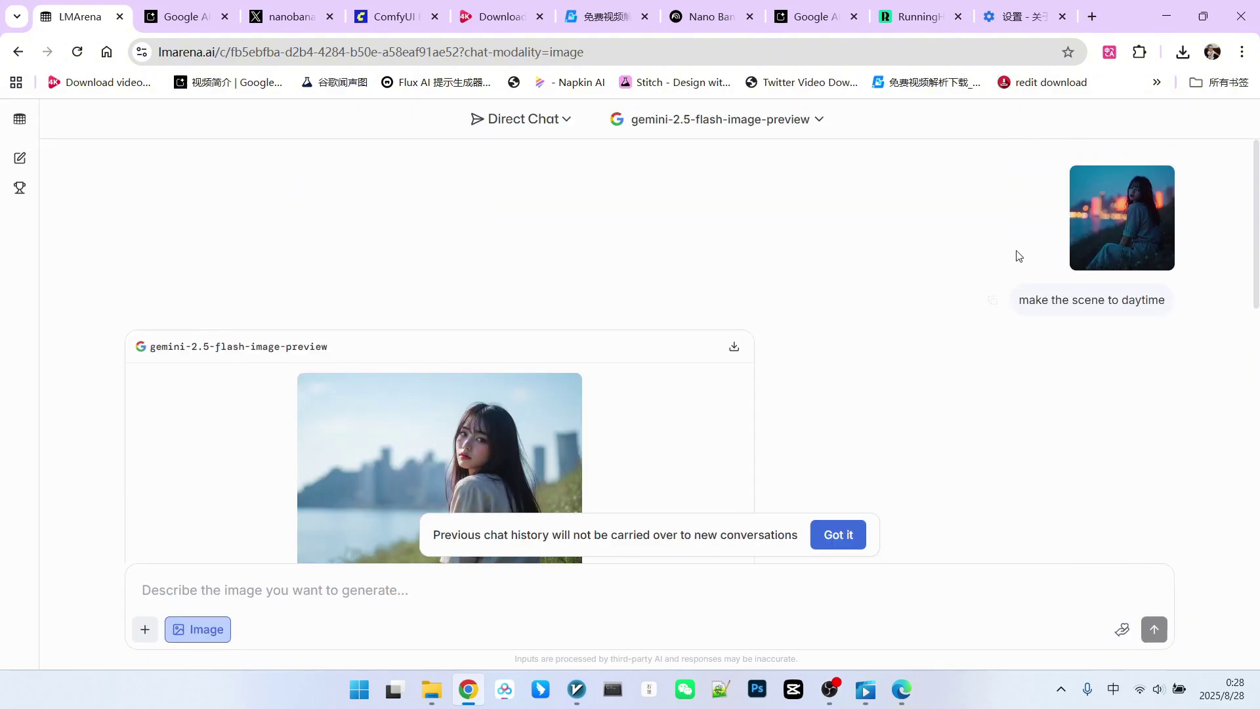
Flip from the night photo to the daytime version with the arrow key, then close the lightbox
{"action": "left_click", "coordinate": [1135, 257]}
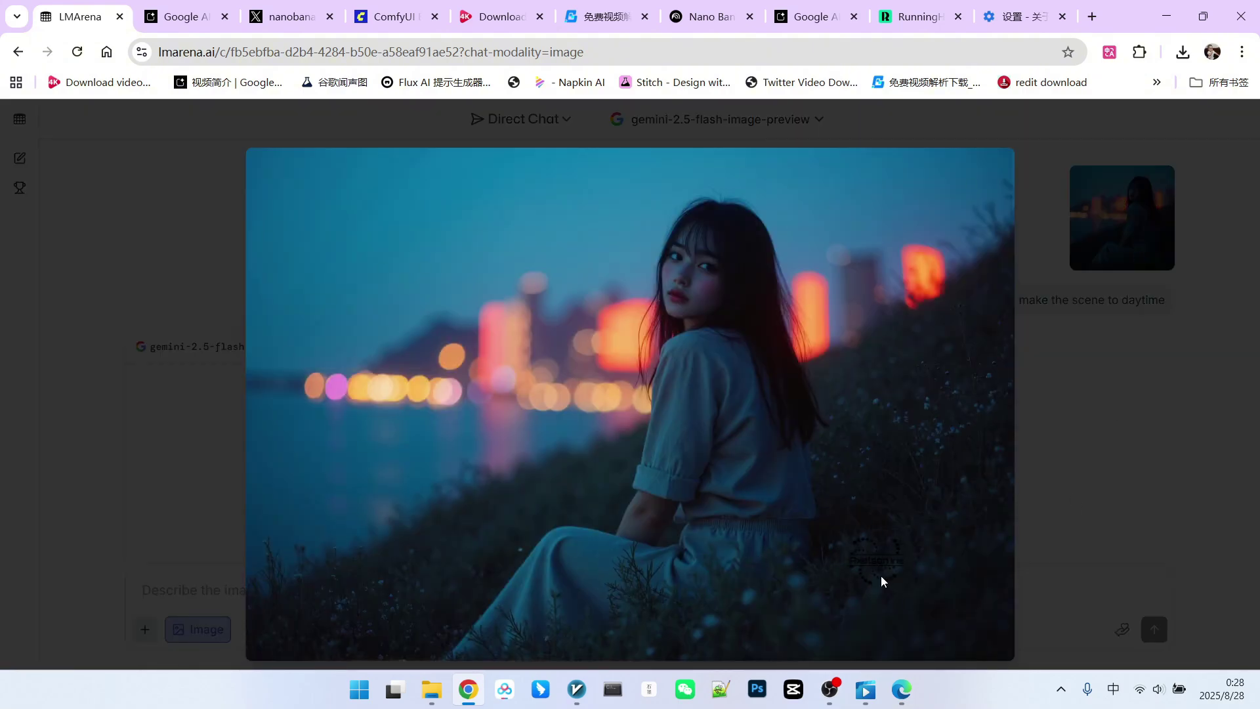
{"action": "key", "text": "Right"}
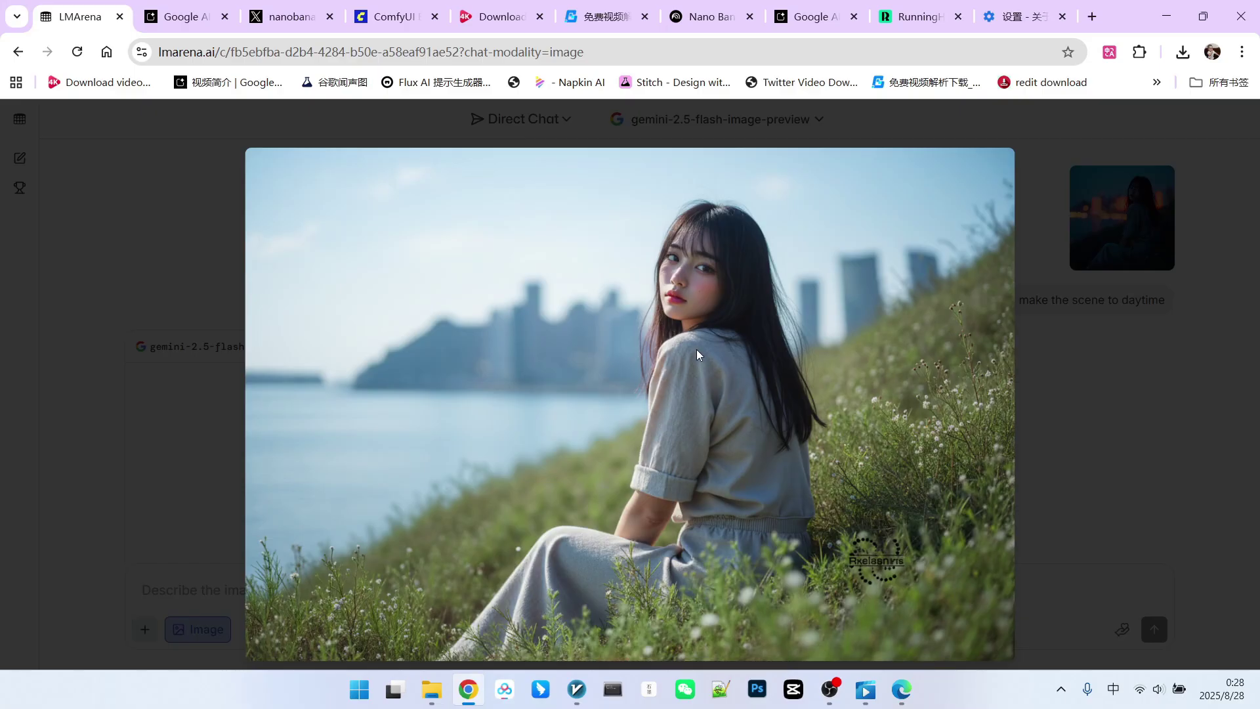
{"action": "left_click", "coordinate": [1070, 408]}
{"action": "left_click", "coordinate": [1139, 247]}
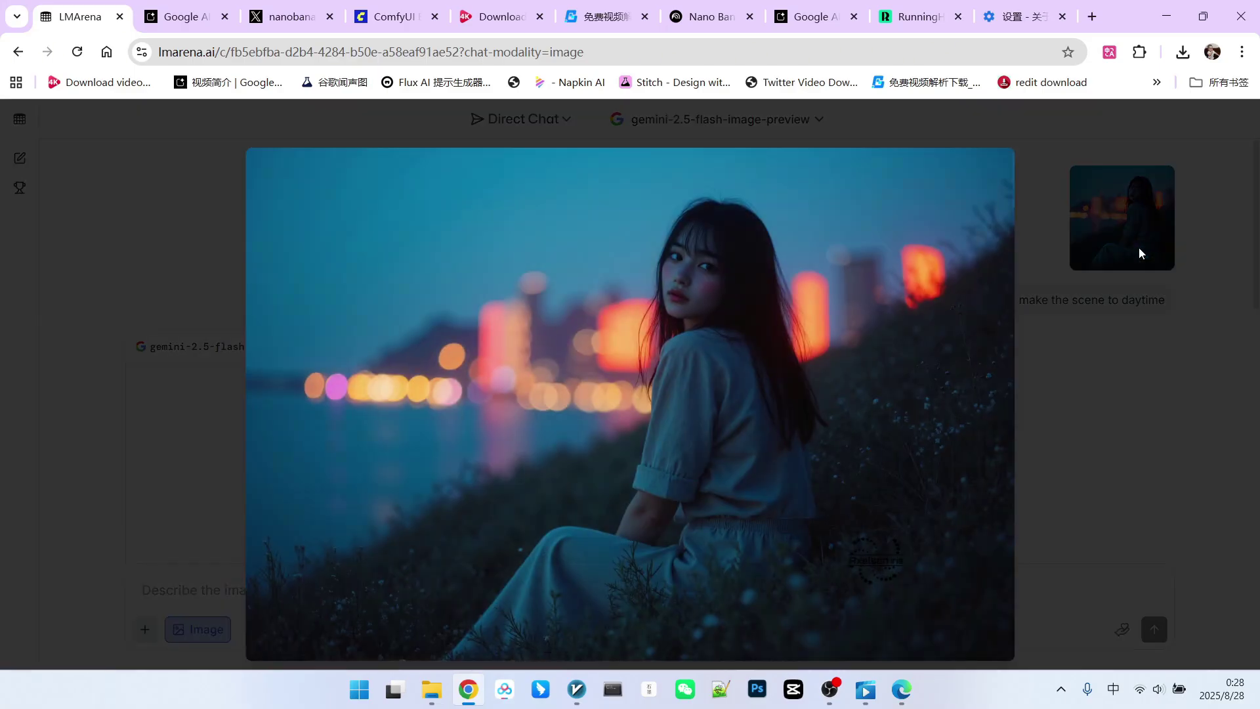
{"action": "left_click", "coordinate": [1095, 370]}
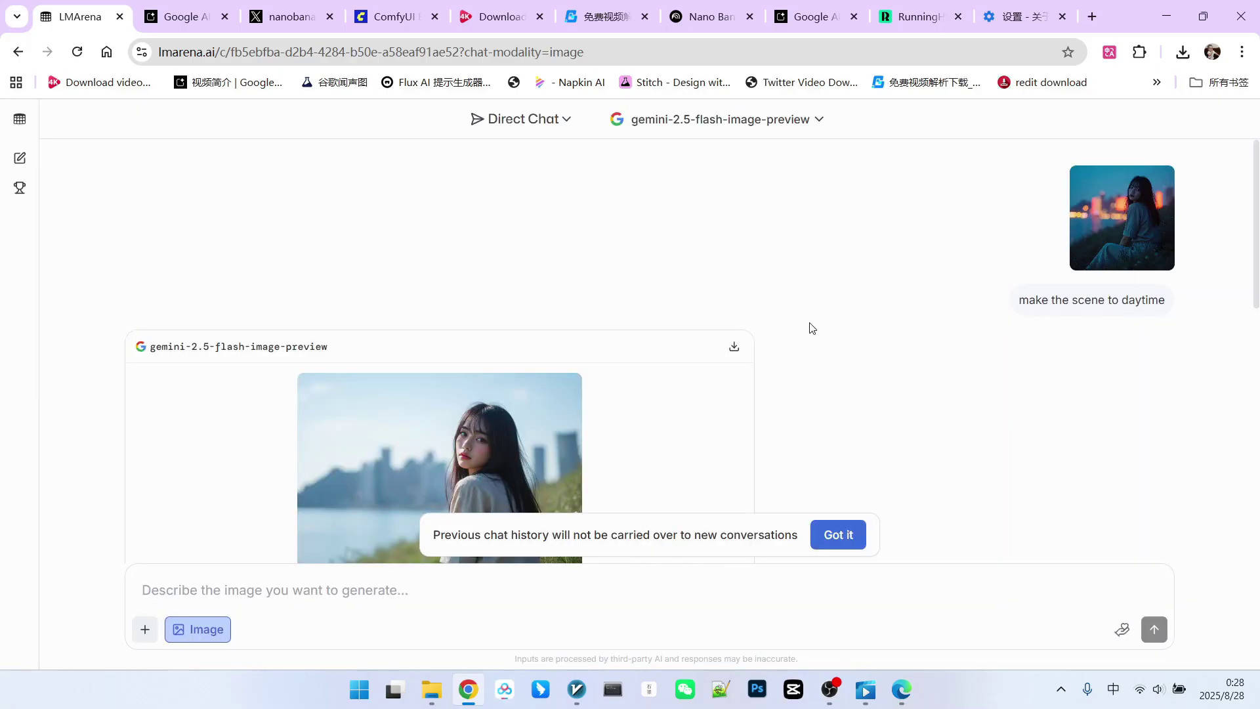
{"action": "scroll", "coordinate": [821, 313], "scroll_direction": "down", "scroll_amount": 5}
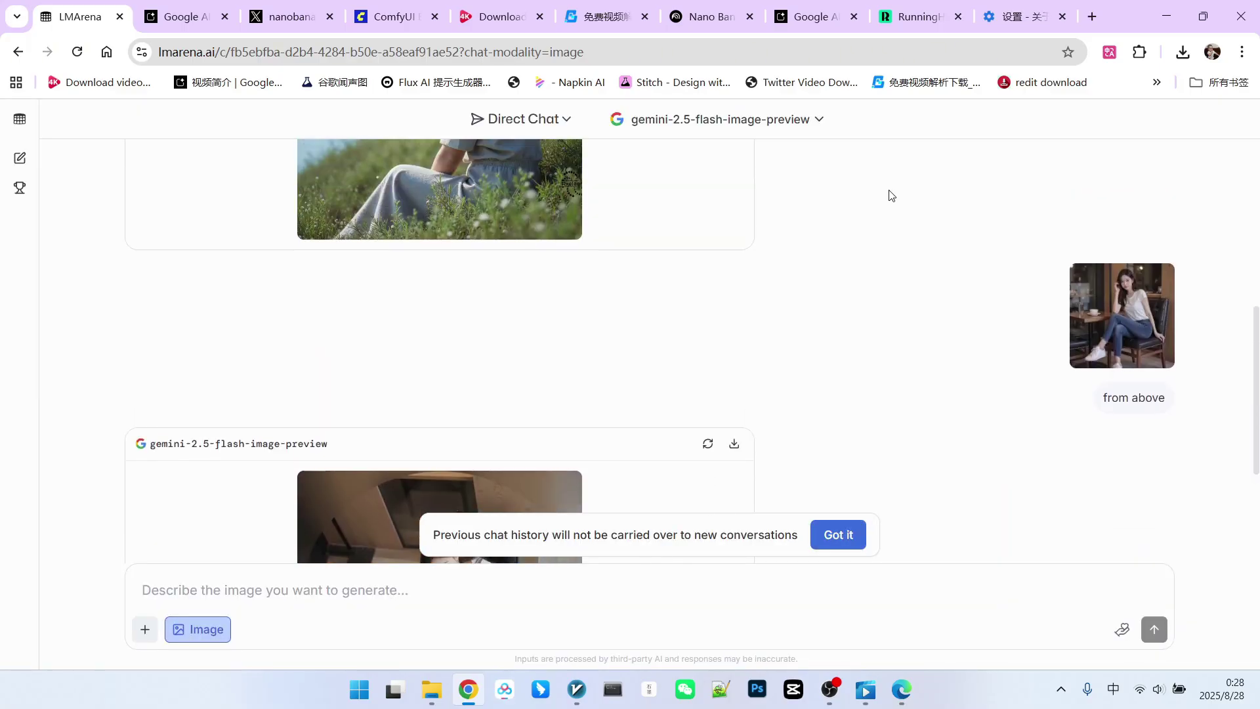
{"action": "scroll", "coordinate": [891, 187], "scroll_direction": "up", "scroll_amount": 3}
Enlarge the uploaded café photo and Gemini's overhead 'from above' result
{"action": "left_click", "coordinate": [1126, 416]}
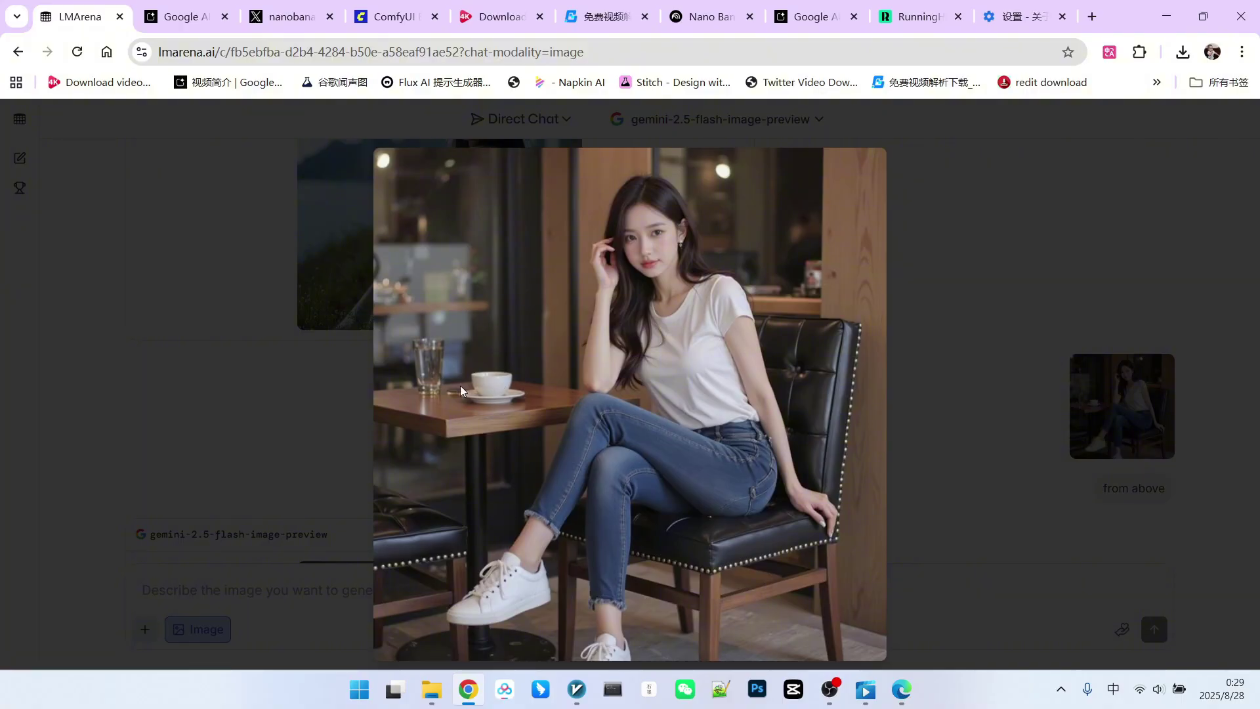
{"action": "key", "text": "Escape"}
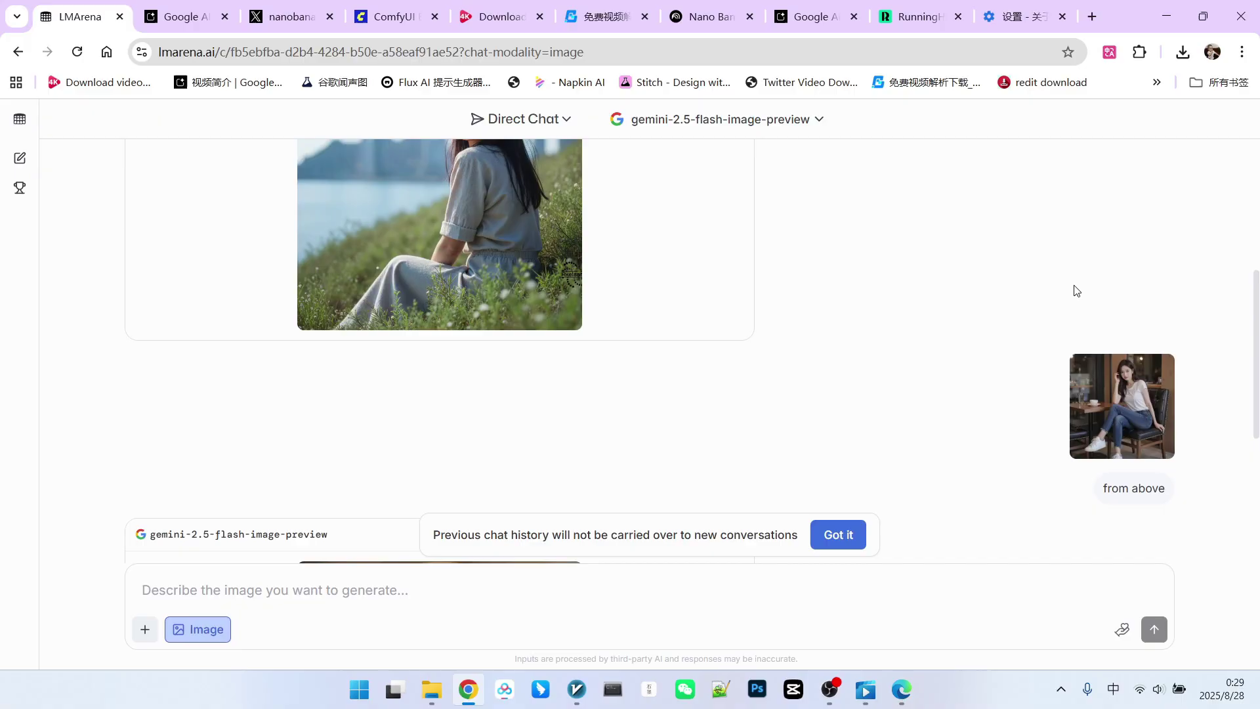
{"action": "scroll", "coordinate": [1068, 247], "scroll_direction": "down", "scroll_amount": 3}
{"action": "scroll", "coordinate": [1064, 237], "scroll_direction": "down", "scroll_amount": 3}
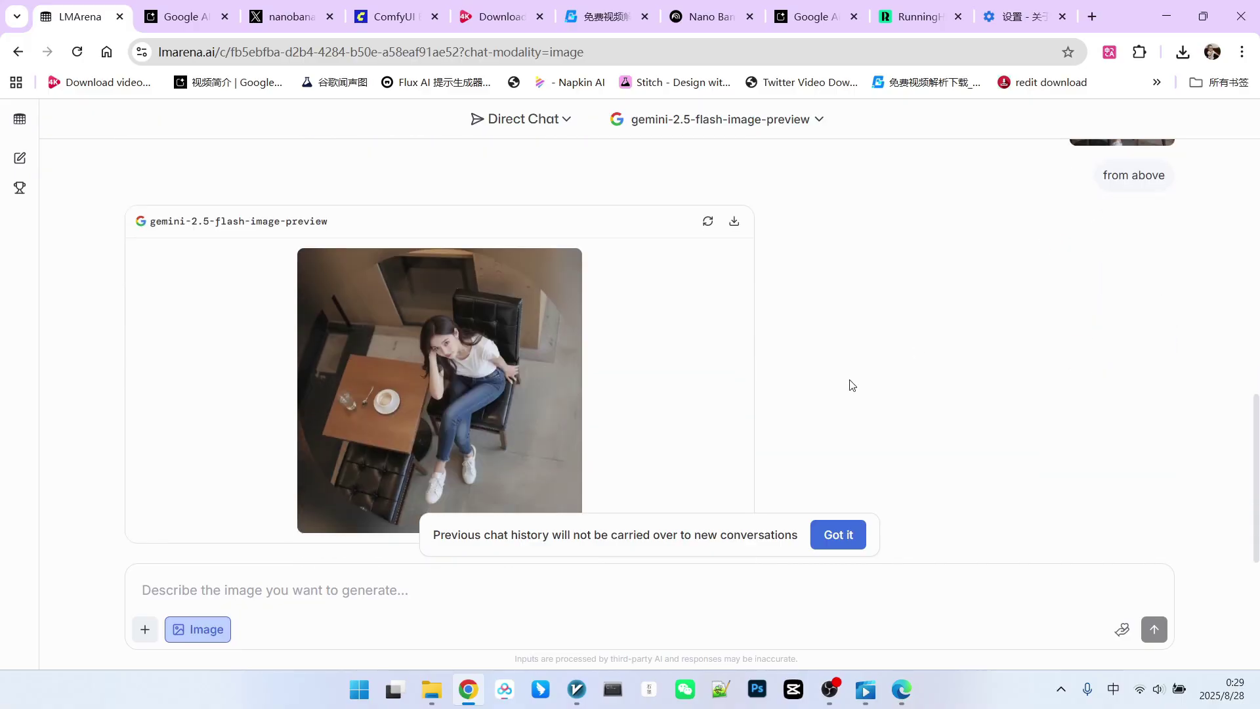
{"action": "left_click", "coordinate": [470, 417]}
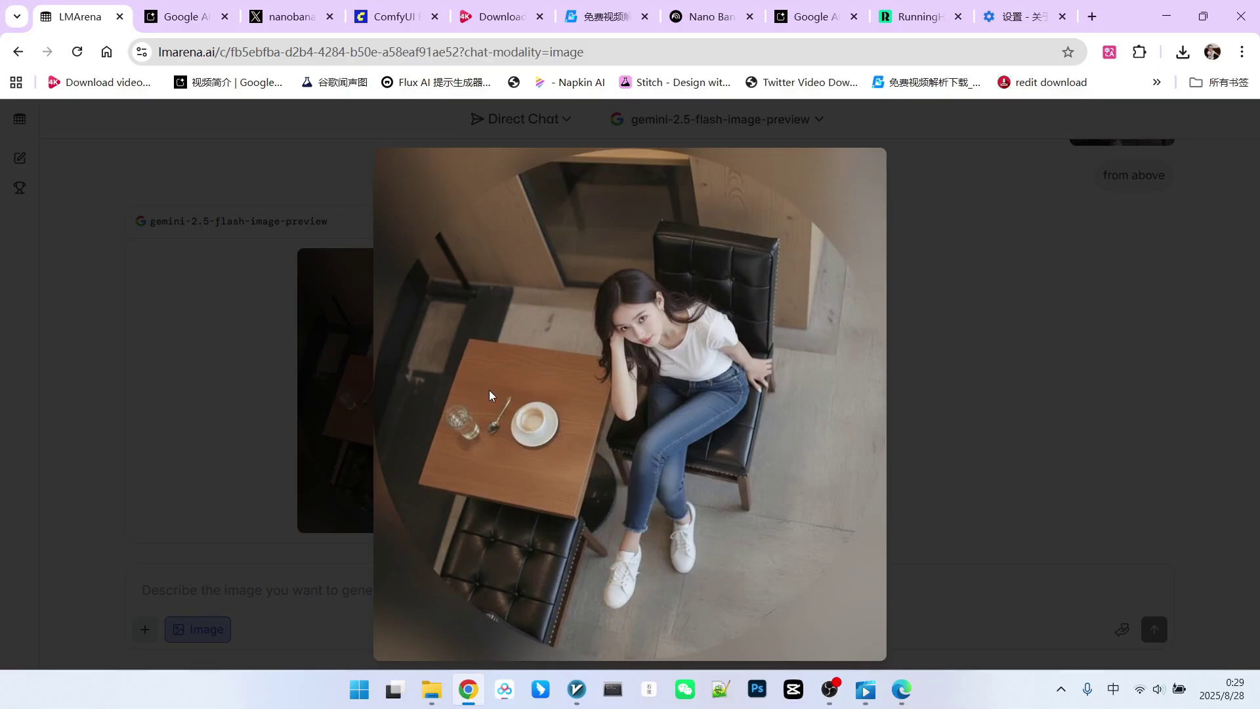
{"action": "left_click", "coordinate": [933, 356]}
{"action": "scroll", "coordinate": [932, 355], "scroll_direction": "up", "scroll_amount": 3}
Reopen the reference photo, then switch the browser to the Google AI Studio chat
{"action": "left_click", "coordinate": [1123, 398]}
{"action": "key", "text": "ctrl+Tab"}
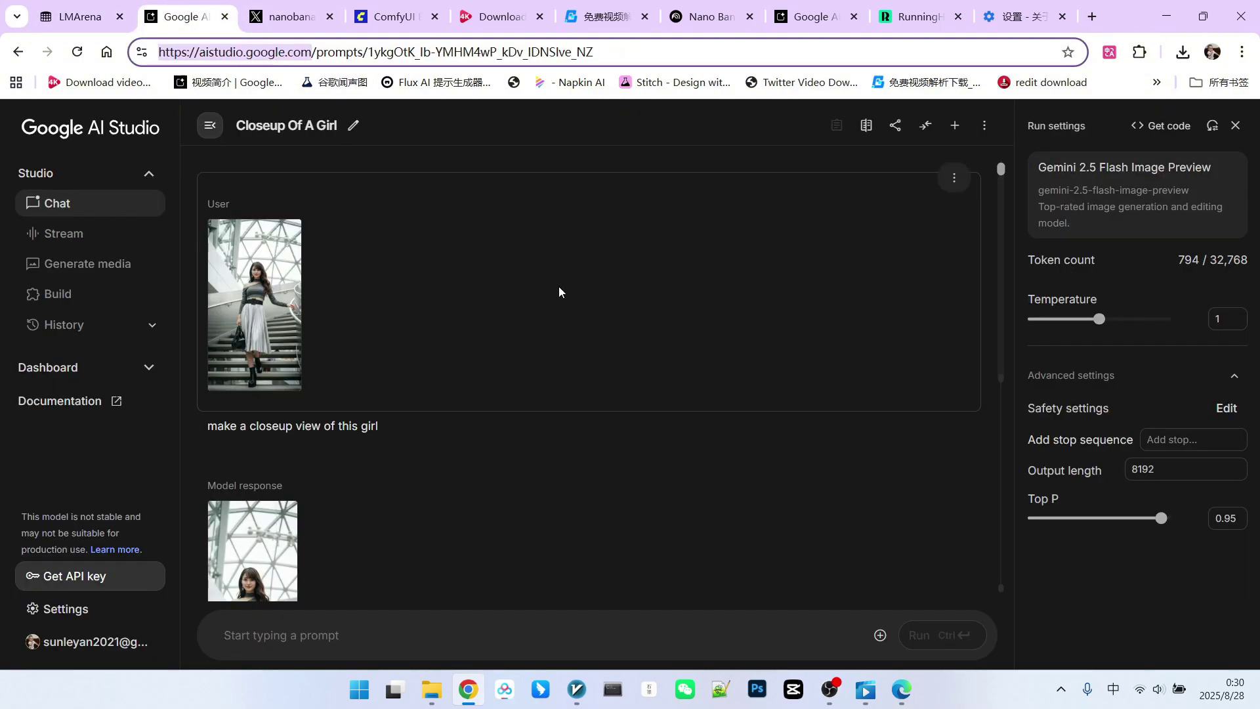
Enlarge the close-up results of the girl, then the extreme close-up portrait
{"action": "left_click", "coordinate": [257, 283]}
{"action": "scroll", "coordinate": [850, 345], "scroll_direction": "down", "scroll_amount": 2}
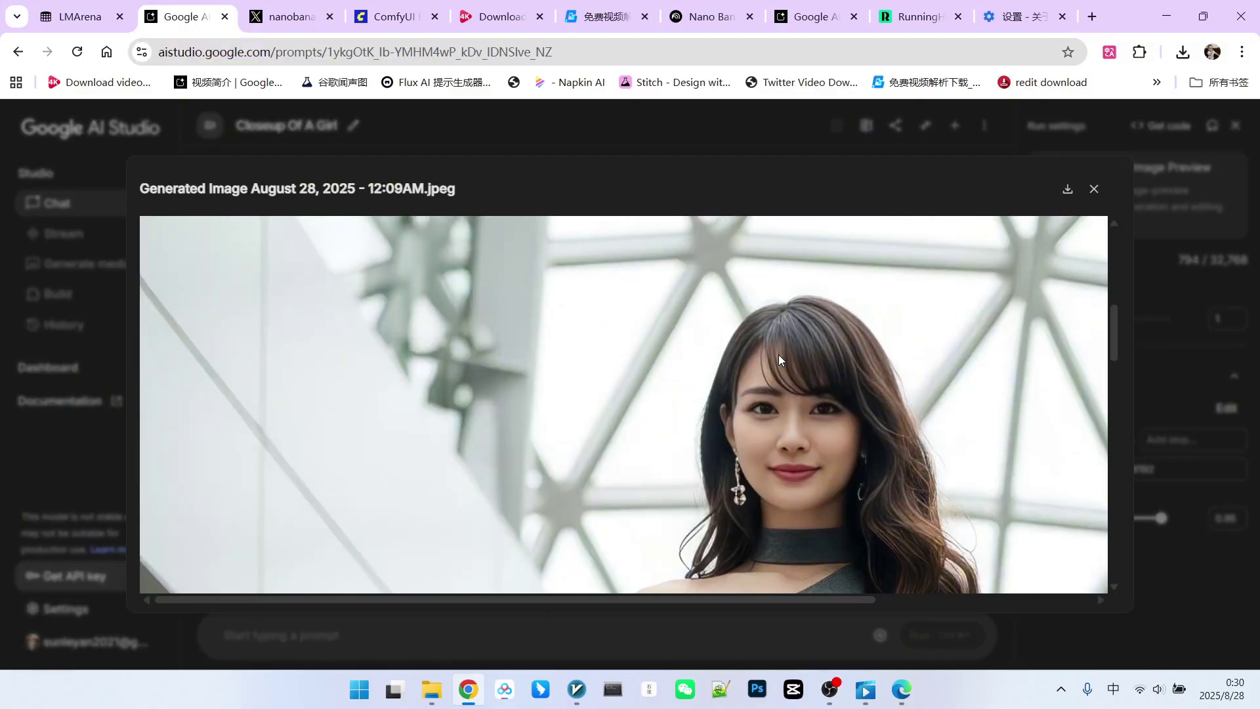
{"action": "left_click", "coordinate": [1094, 188]}
{"action": "scroll", "coordinate": [492, 295], "scroll_direction": "down", "scroll_amount": 2}
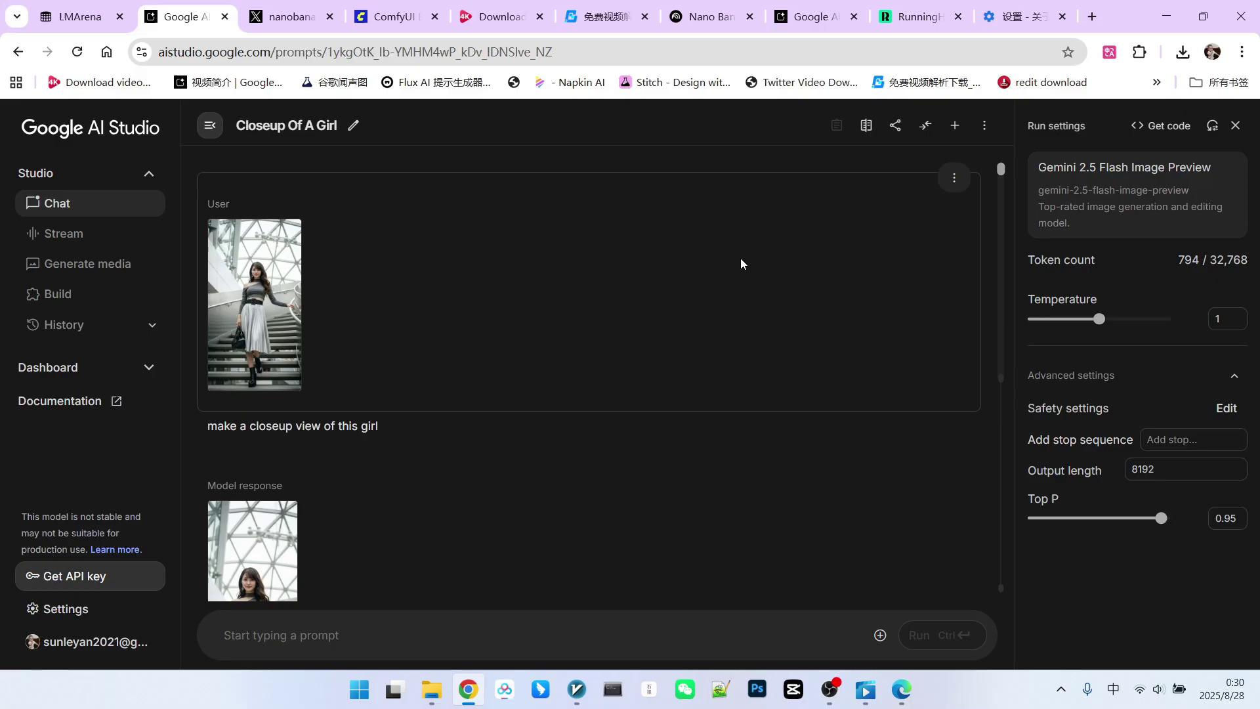
{"action": "scroll", "coordinate": [742, 257], "scroll_direction": "up", "scroll_amount": 2}
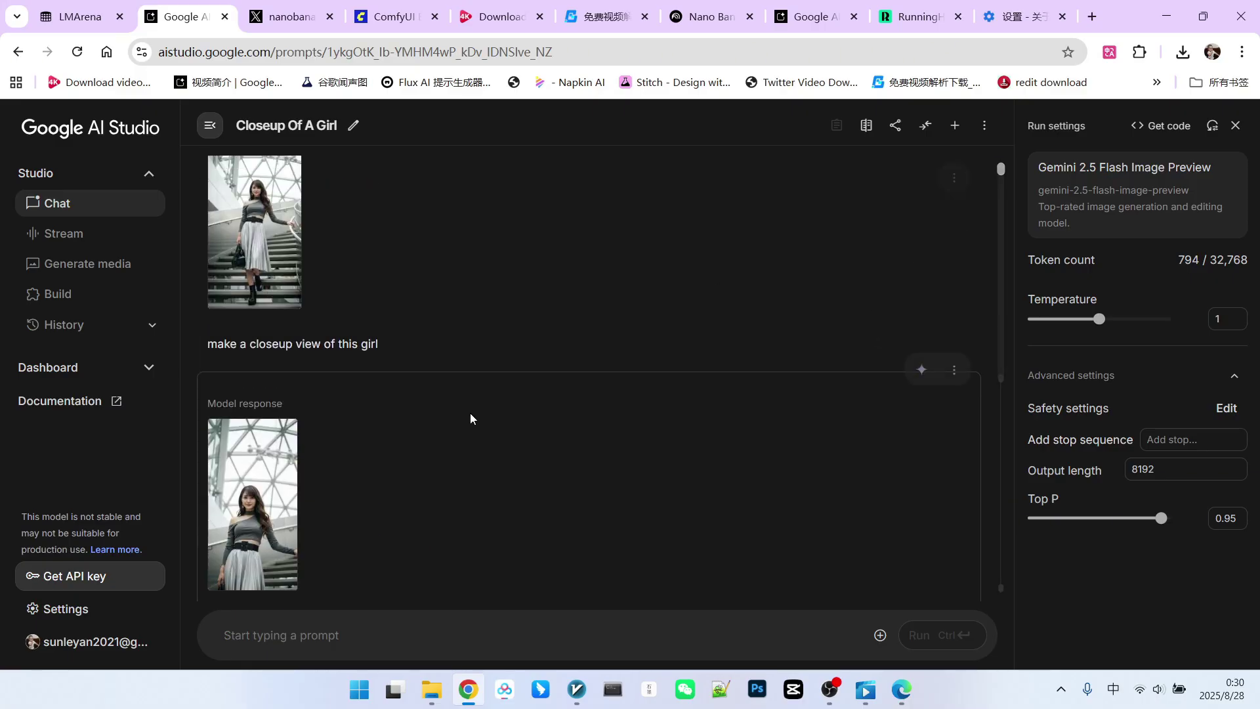
{"action": "scroll", "coordinate": [470, 412], "scroll_direction": "down", "scroll_amount": 4}
{"action": "left_click", "coordinate": [252, 325]}
{"action": "scroll", "coordinate": [687, 325], "scroll_direction": "down", "scroll_amount": 1}
{"action": "scroll", "coordinate": [687, 325], "scroll_direction": "down", "scroll_amount": 2}
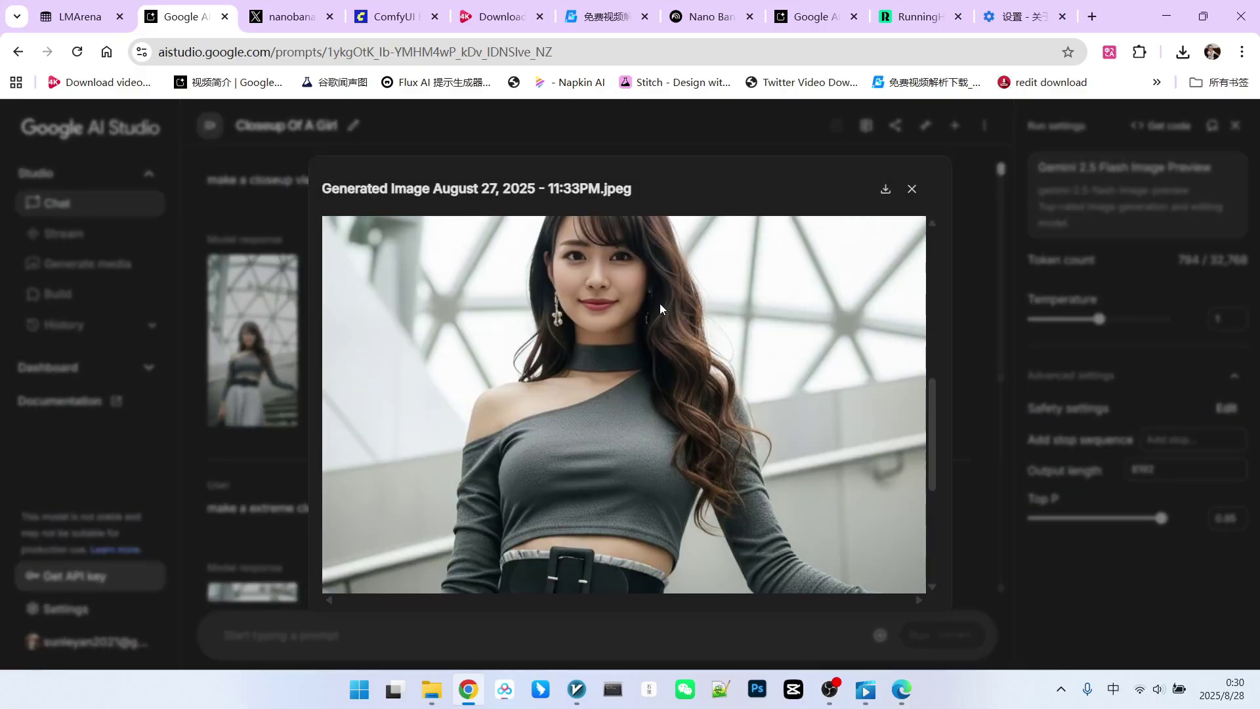
{"action": "scroll", "coordinate": [659, 320], "scroll_direction": "up", "scroll_amount": 1}
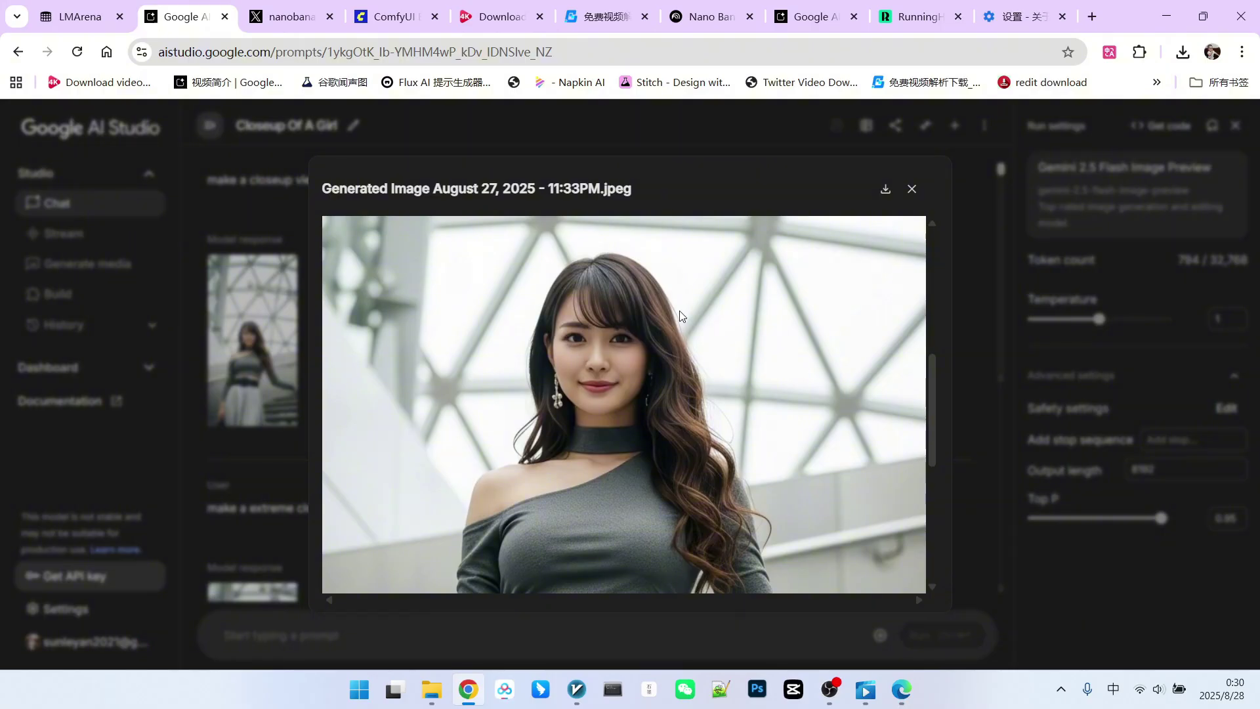
{"action": "left_click", "coordinate": [911, 189]}
{"action": "scroll", "coordinate": [678, 326], "scroll_direction": "down", "scroll_amount": 3}
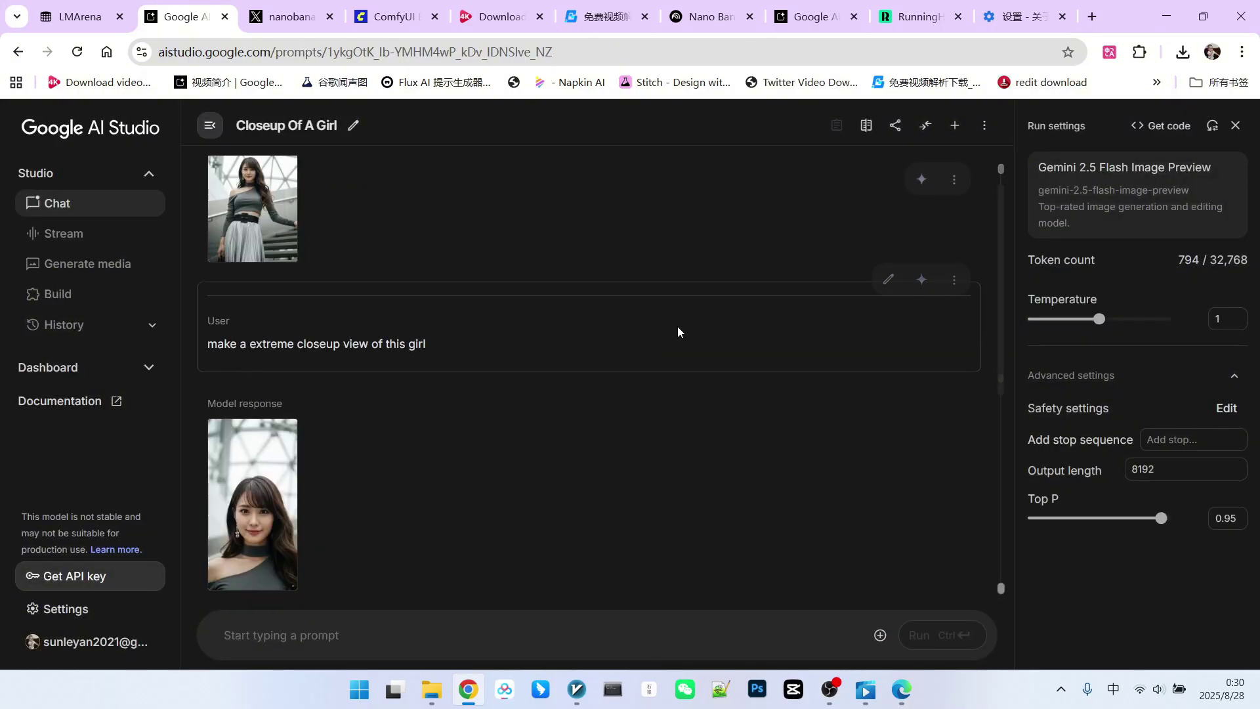
{"action": "scroll", "coordinate": [677, 328], "scroll_direction": "down", "scroll_amount": 1}
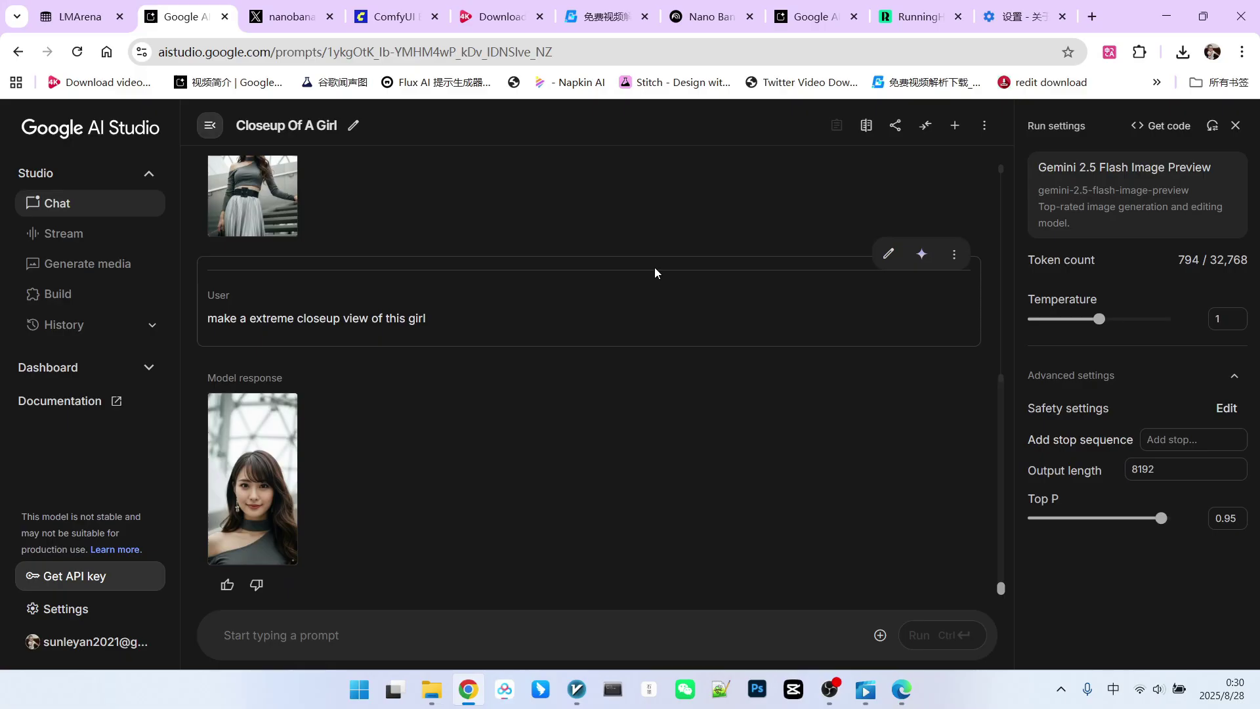
{"action": "left_click", "coordinate": [252, 478]}
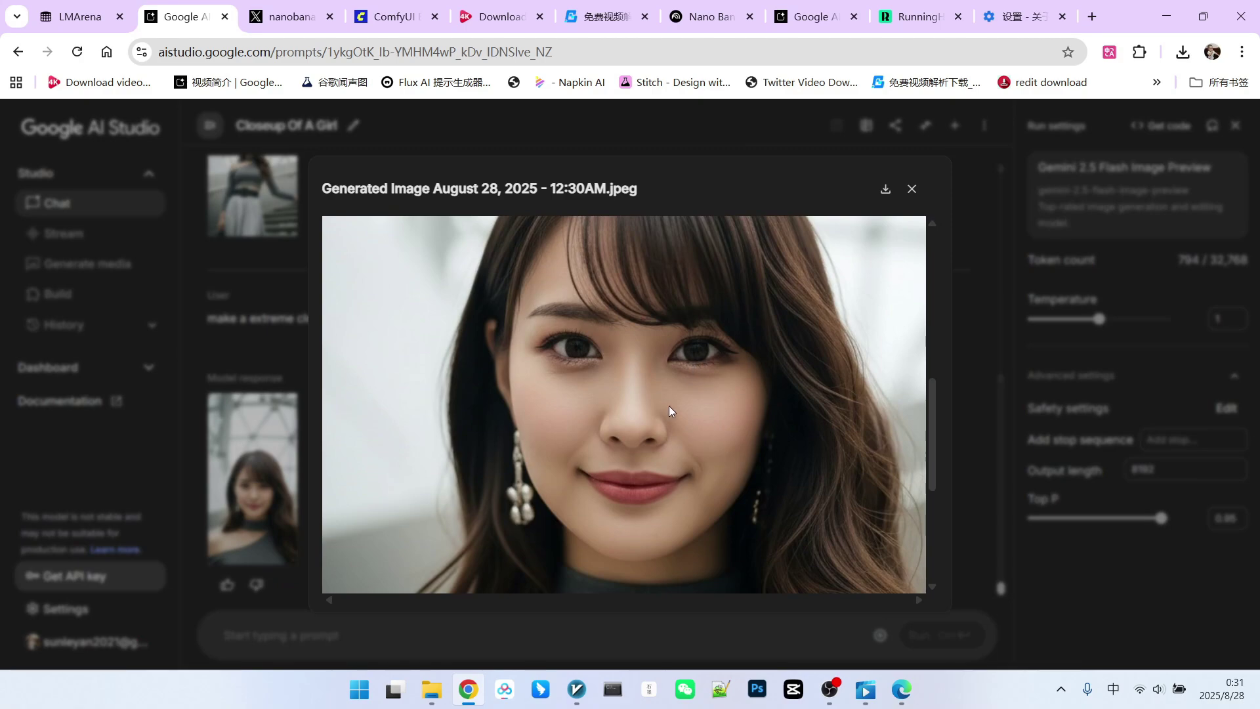
{"action": "scroll", "coordinate": [688, 391], "scroll_direction": "up", "scroll_amount": 1}
{"action": "scroll", "coordinate": [687, 391], "scroll_direction": "down", "scroll_amount": 3}
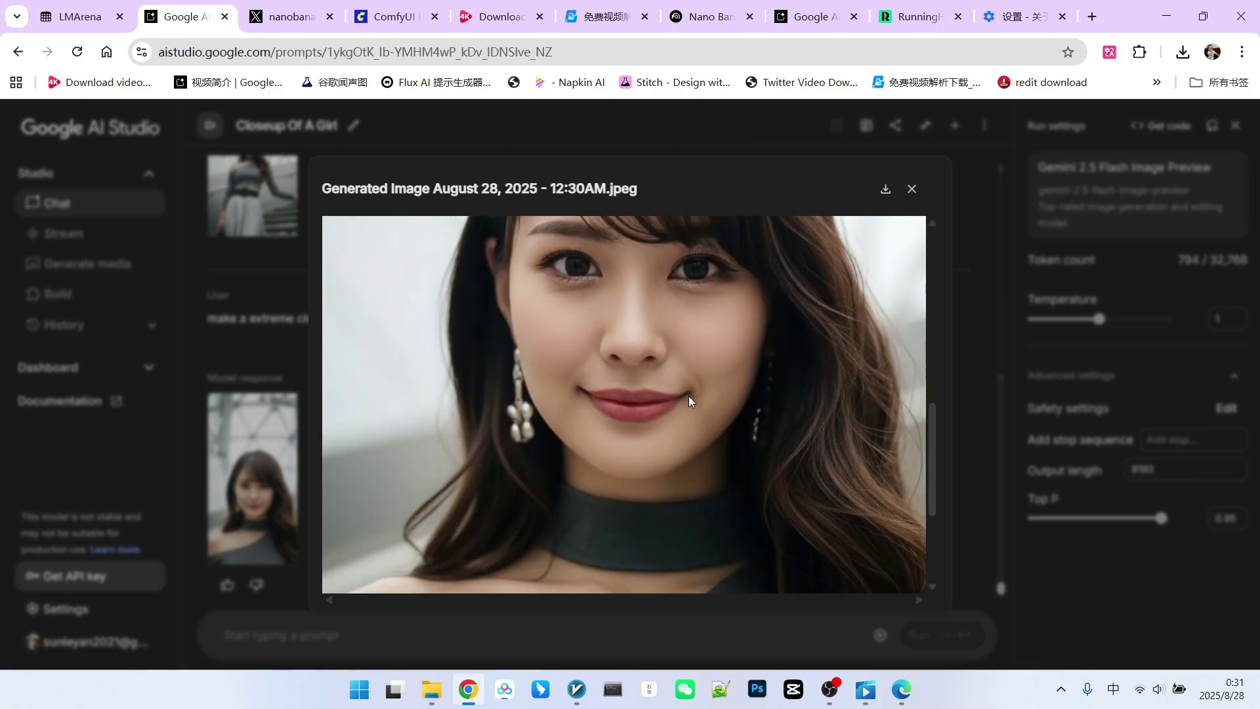